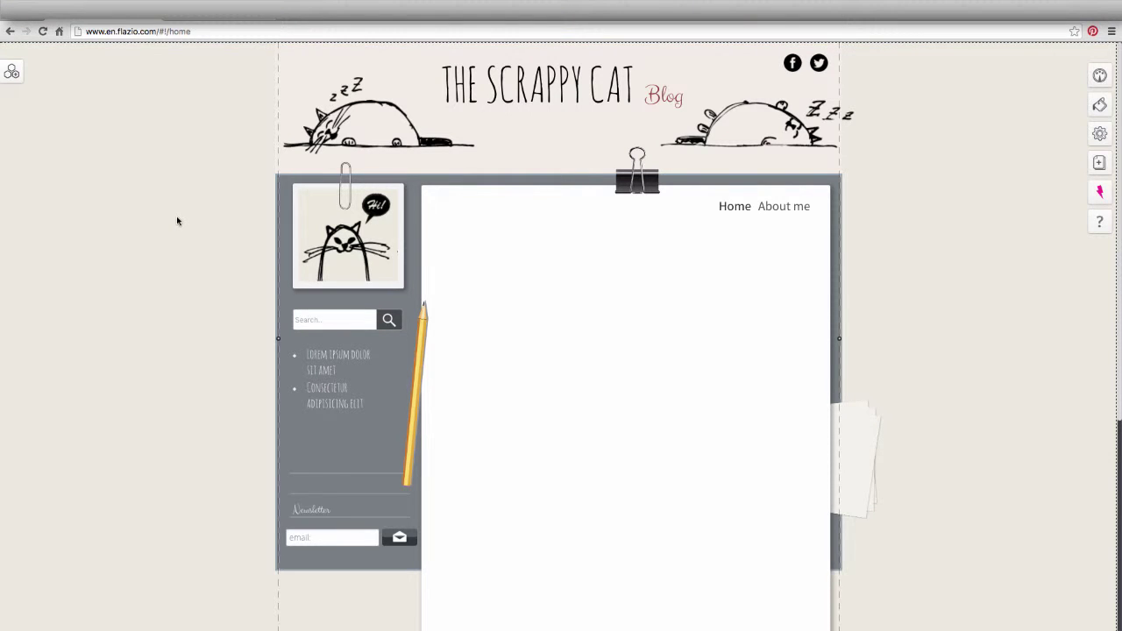
# - Drag the Blogging News widget into the white content area to show the cat sample post
pyautogui.click(13, 73)
pyautogui.click(47, 73)
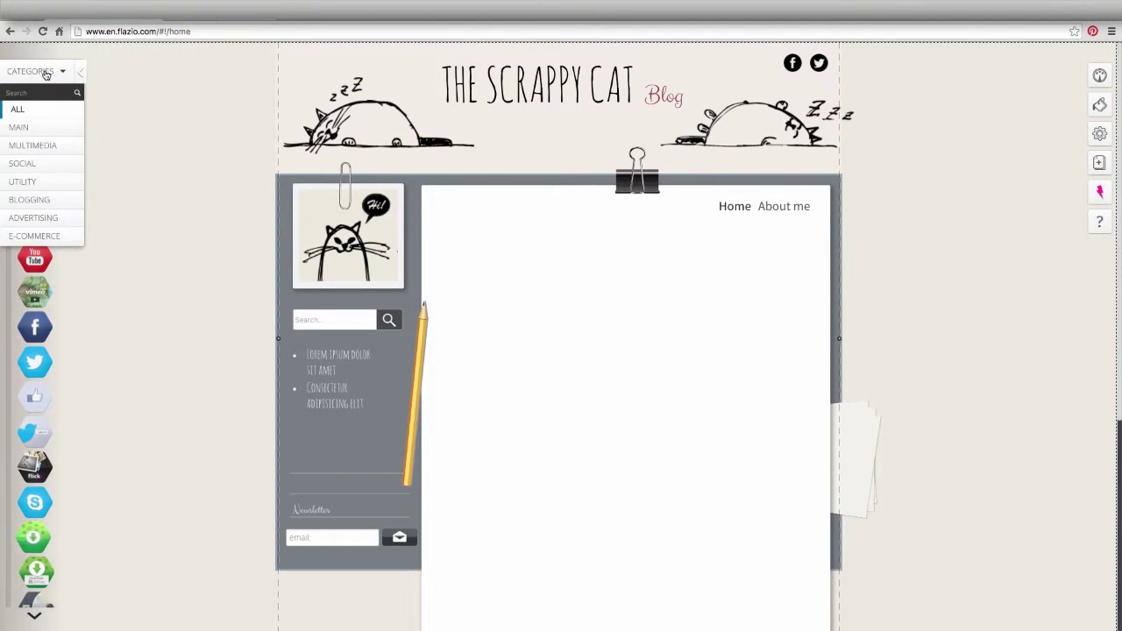
pyautogui.click(43, 202)
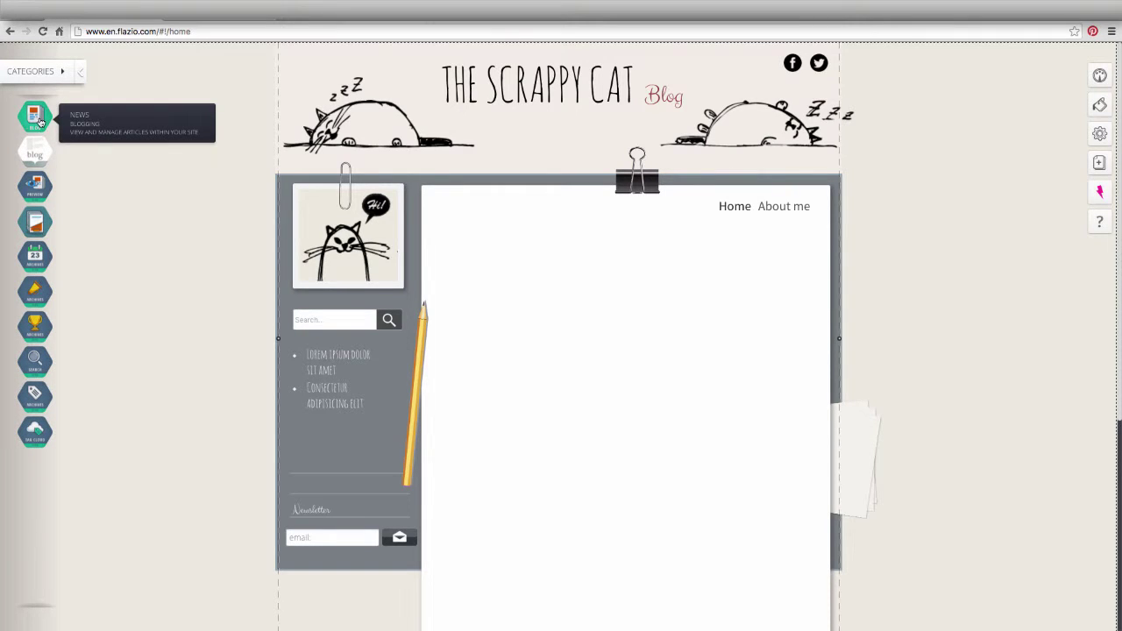
pyautogui.moveTo(40, 122); pyautogui.dragTo(437, 286)
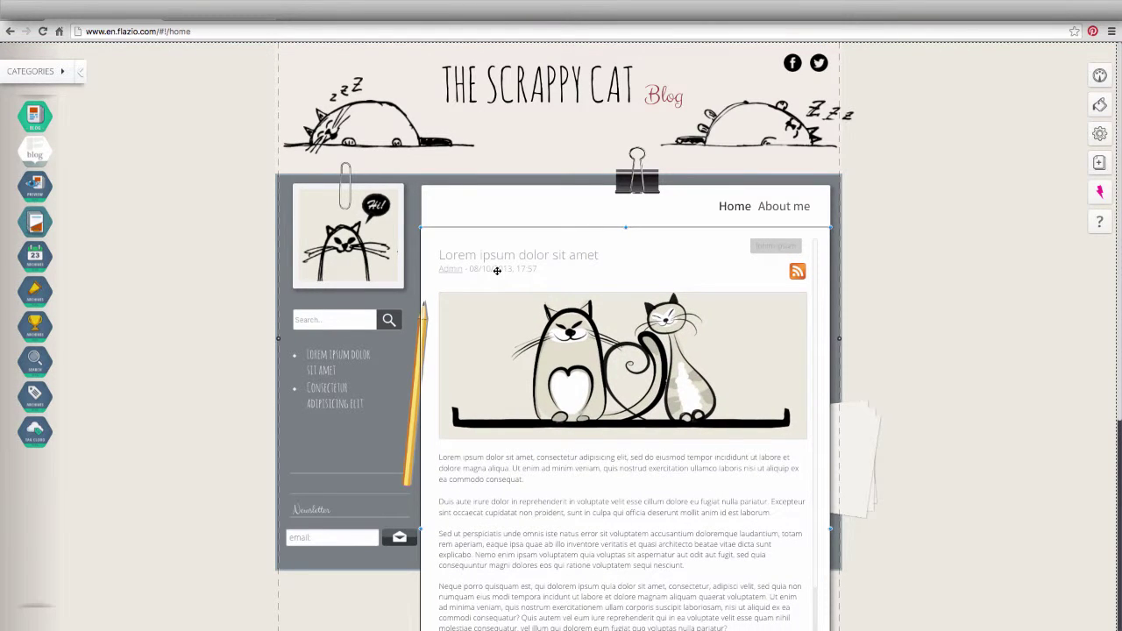
# - Choose Manage from the News widget's settings to bring up the News Manager
pyautogui.moveTo(497, 273)
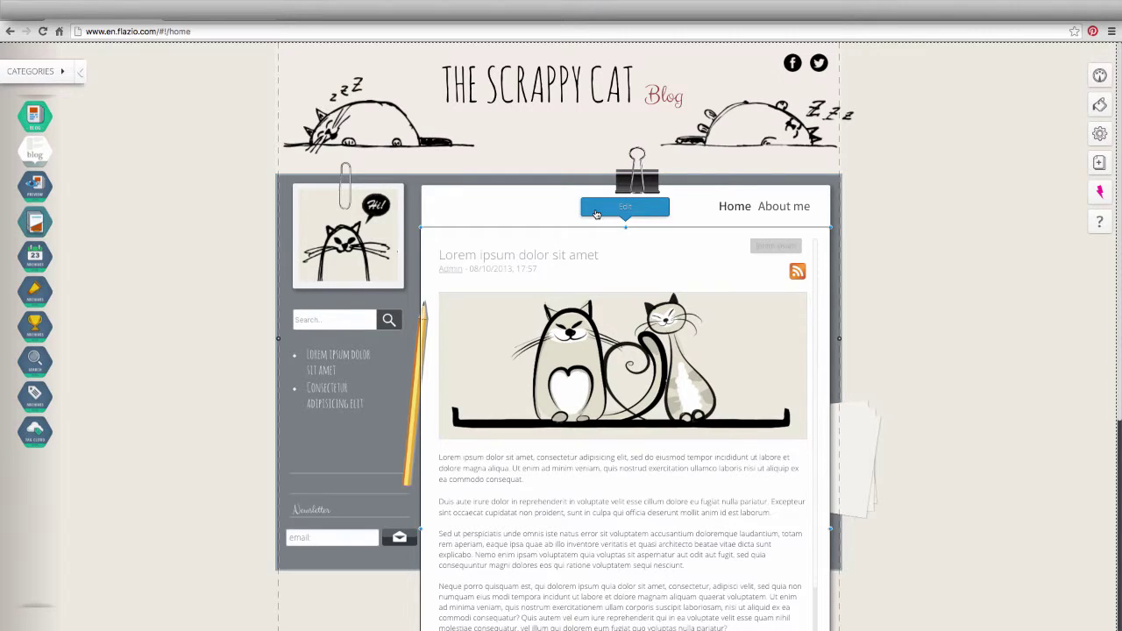
pyautogui.click(595, 215)
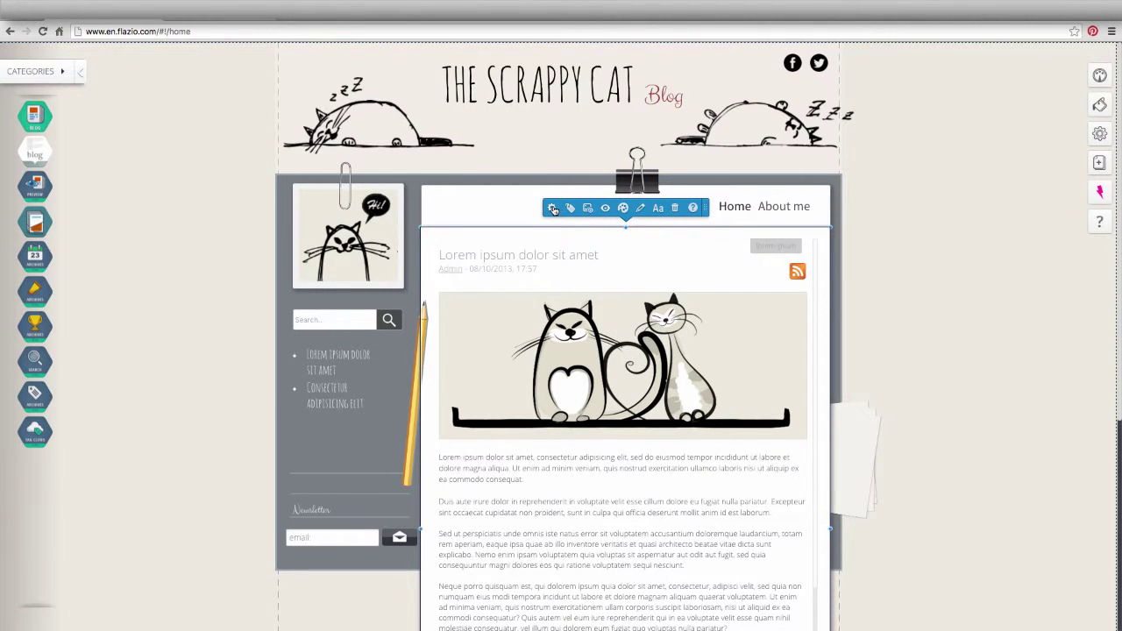
pyautogui.click(553, 209)
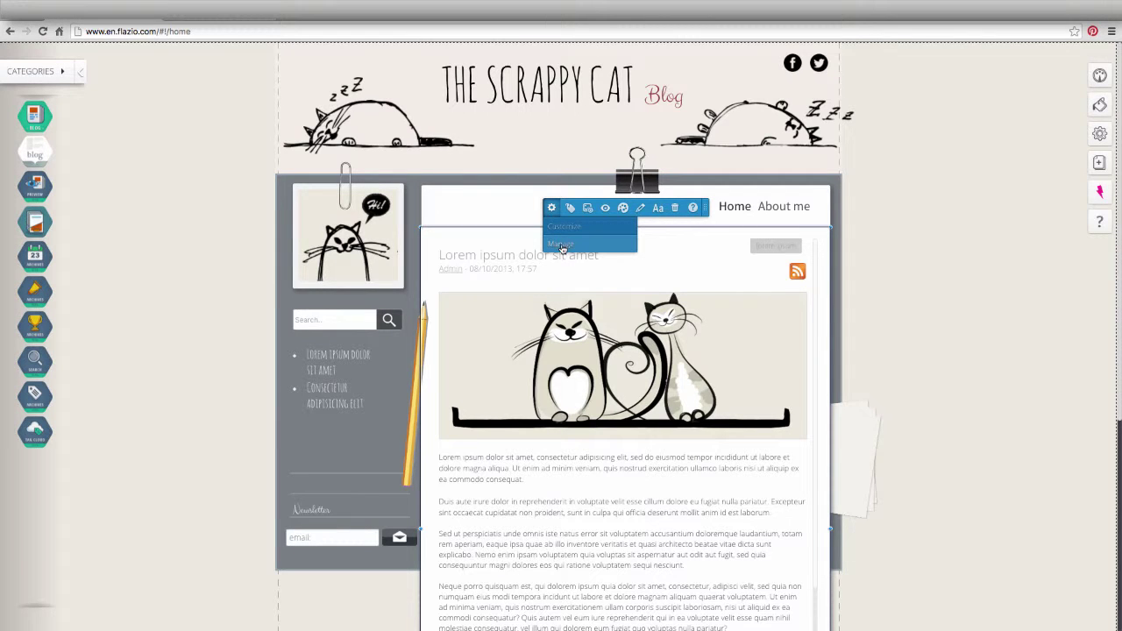
pyautogui.click(562, 245)
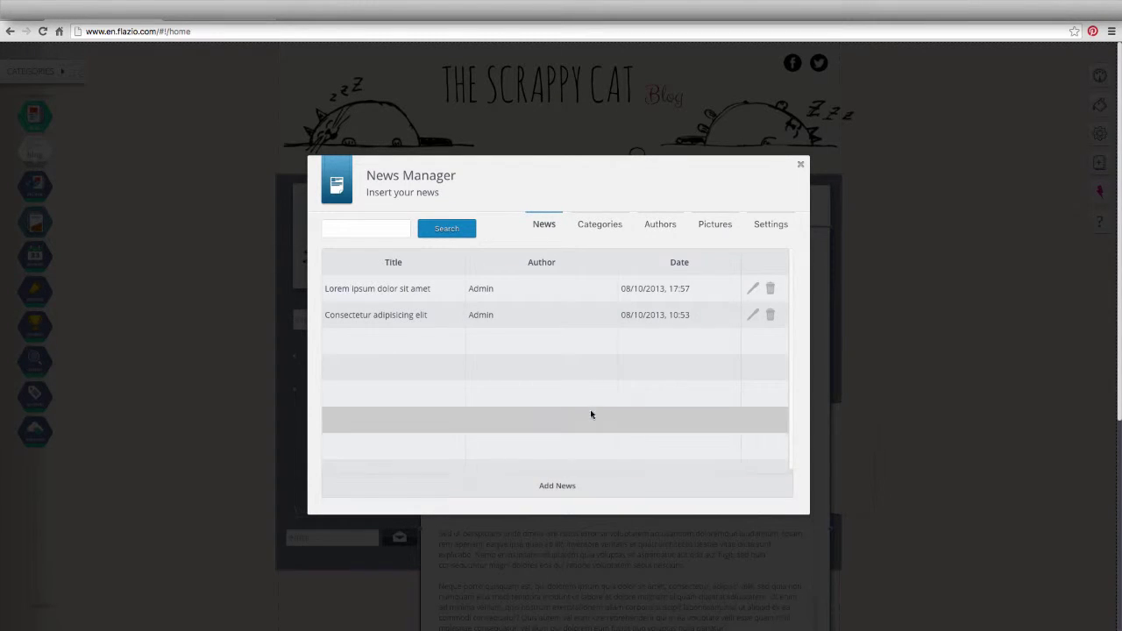
# - Show the News Manager's Categories list with Sport, Tecnologia and News
pyautogui.click(604, 225)
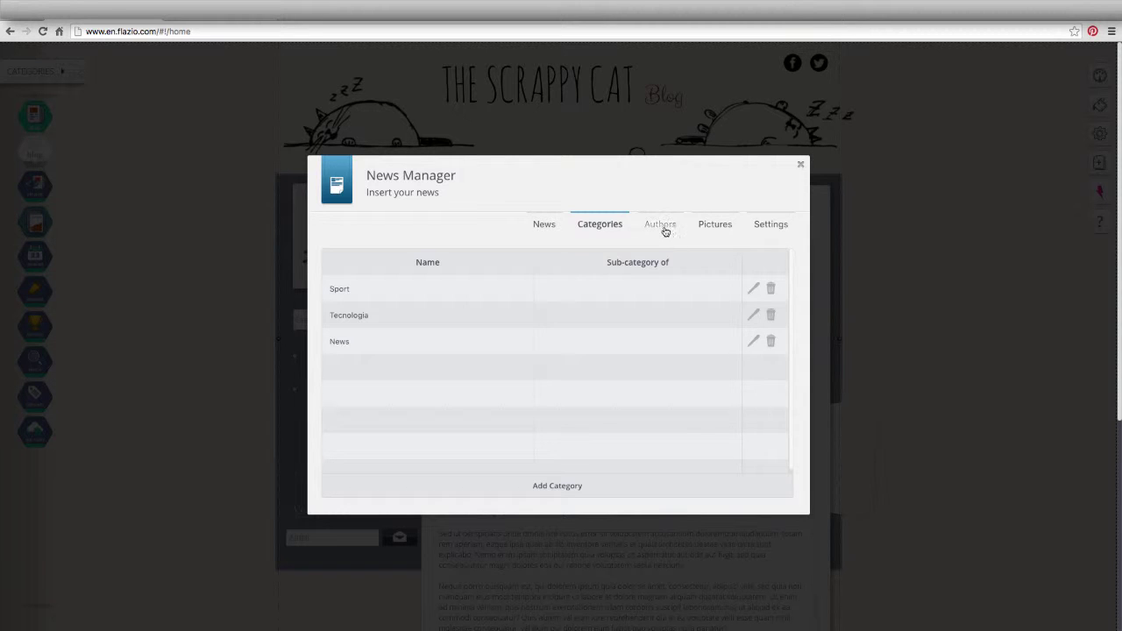
# - Add a new author with the author's name and e-mail address, then save it
pyautogui.click(664, 228)
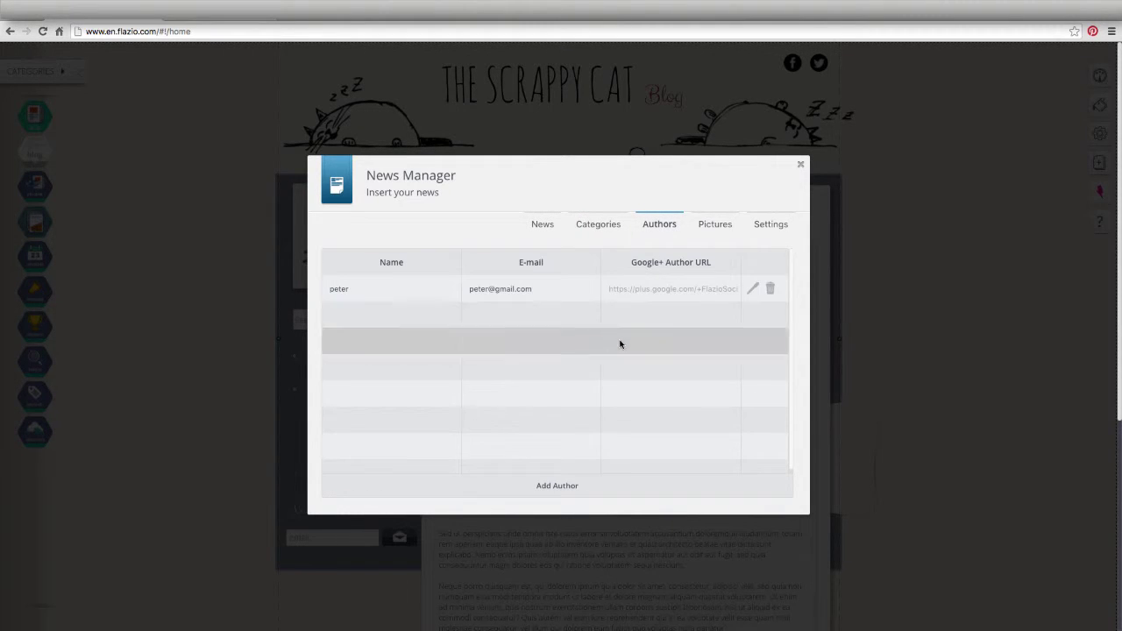
pyautogui.click(576, 488)
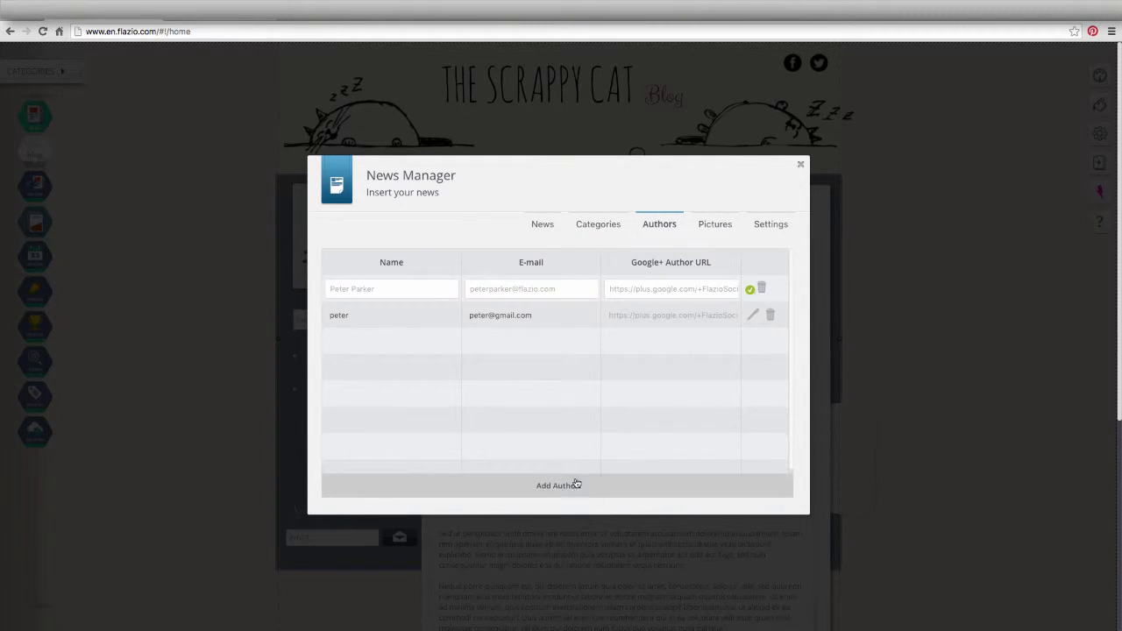
pyautogui.click(411, 290)
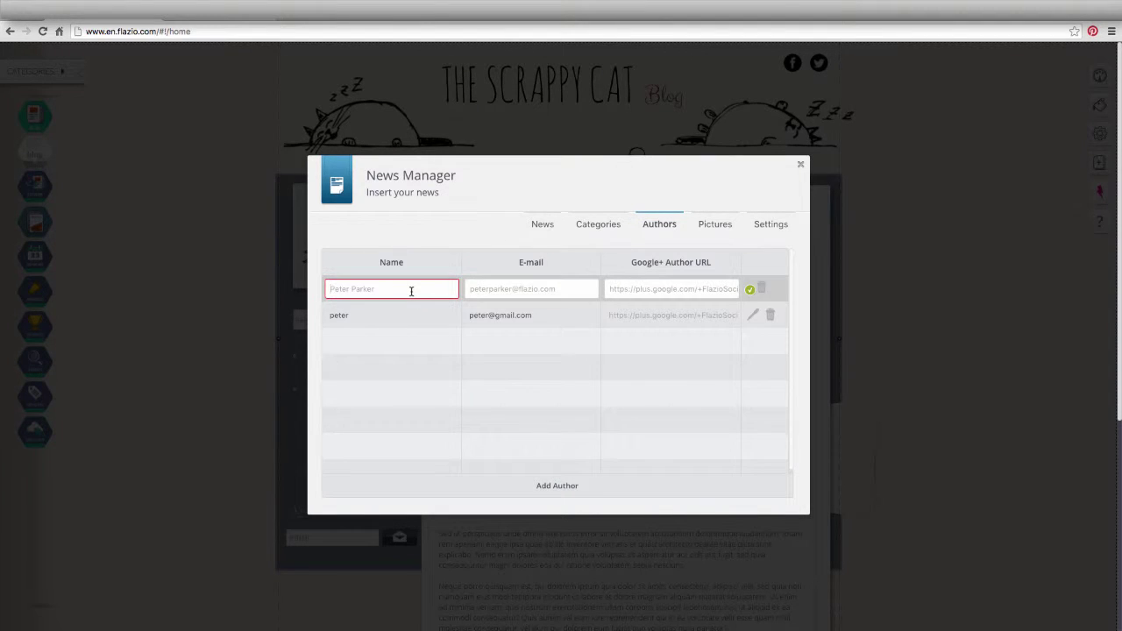
pyautogui.write('per')
pyautogui.click(540, 294)
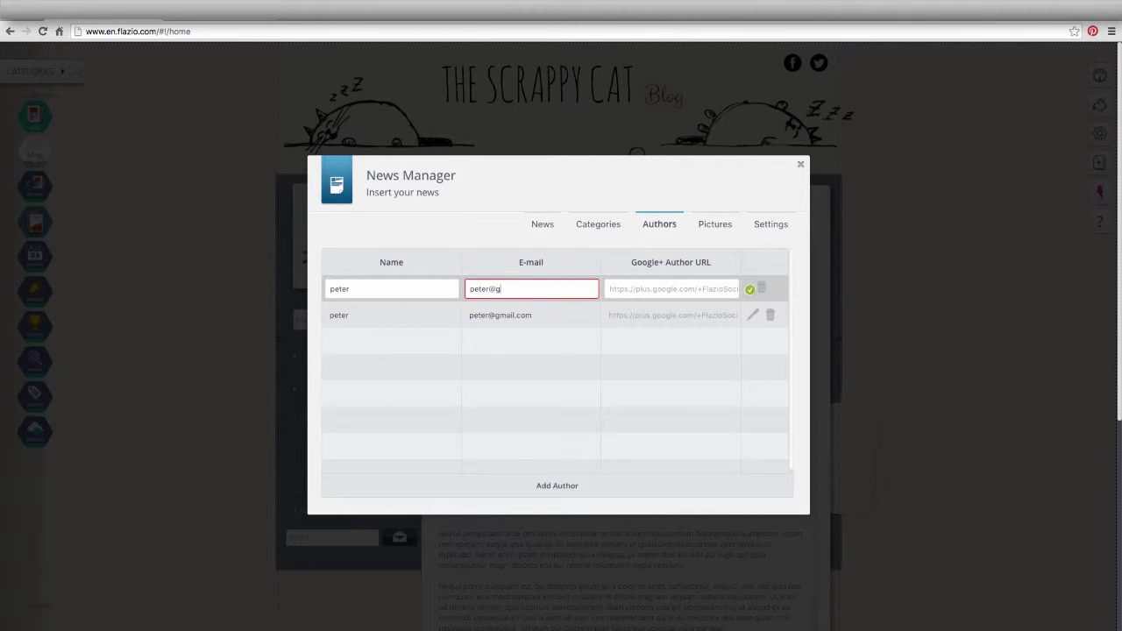
pyautogui.click(749, 292)
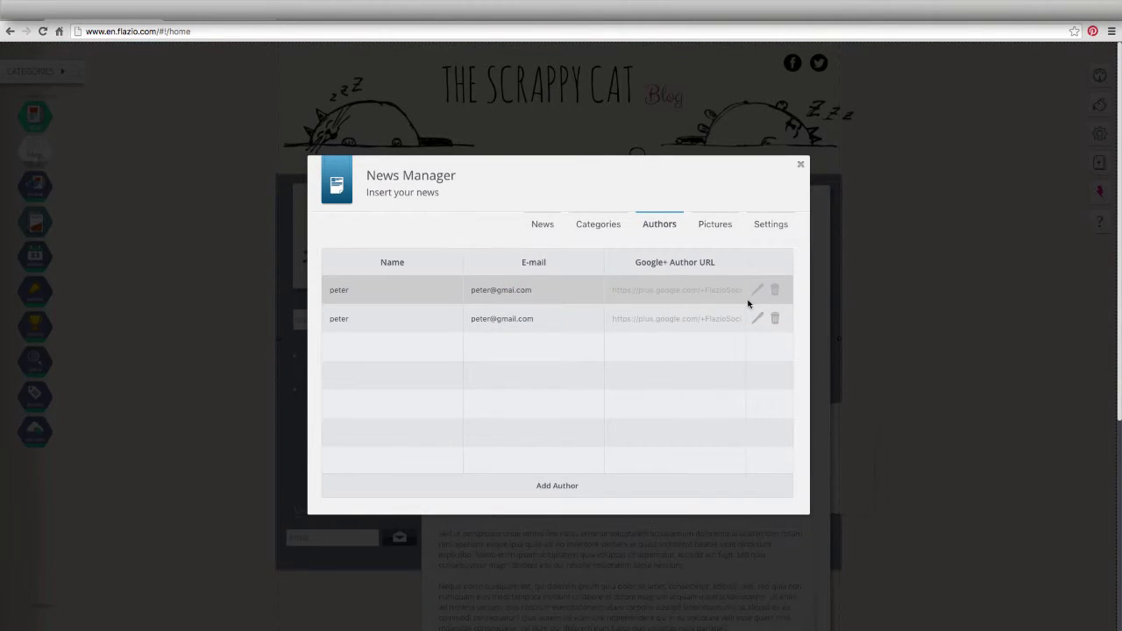
# - Delete the laptop photo from the news Pictures, leaving only the cat picture
pyautogui.click(719, 226)
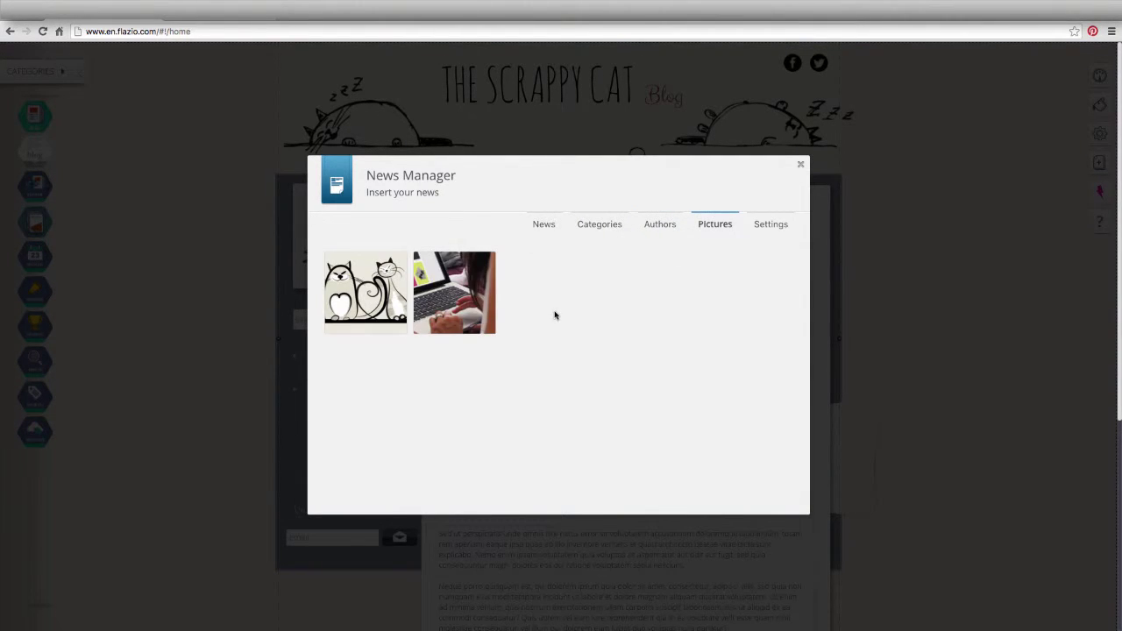
pyautogui.moveTo(363, 299)
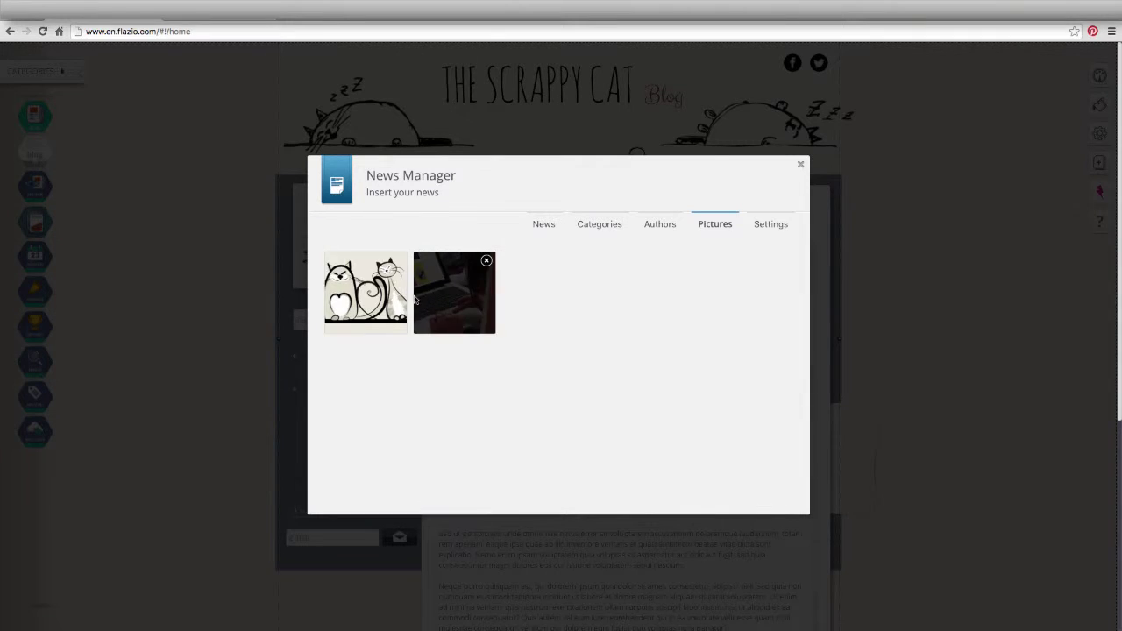
pyautogui.moveTo(422, 299)
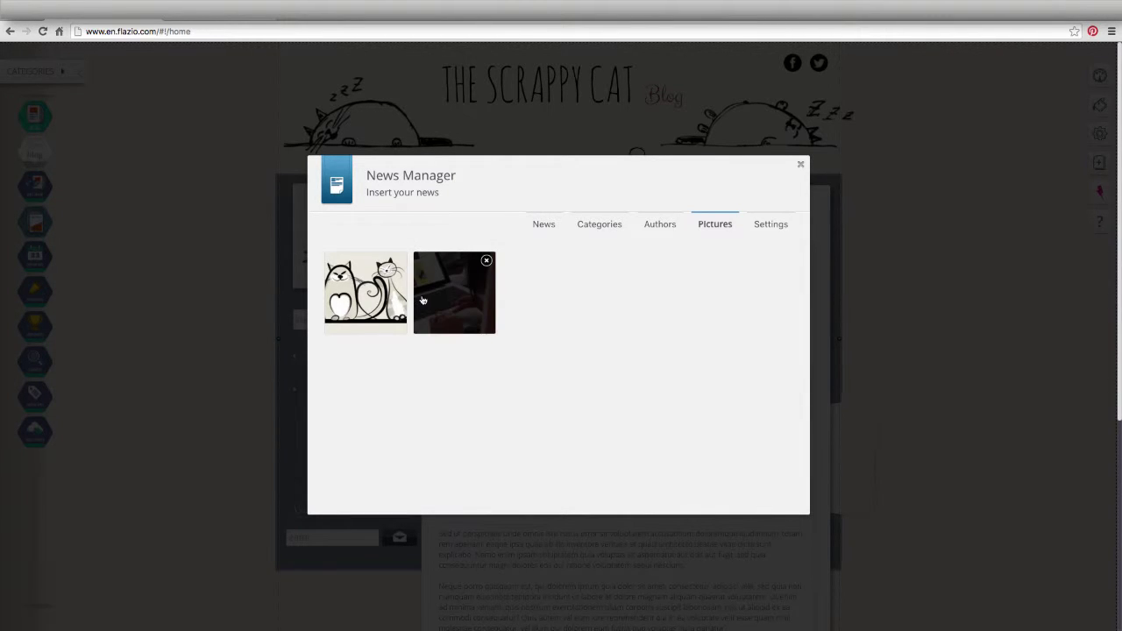
pyautogui.click(486, 262)
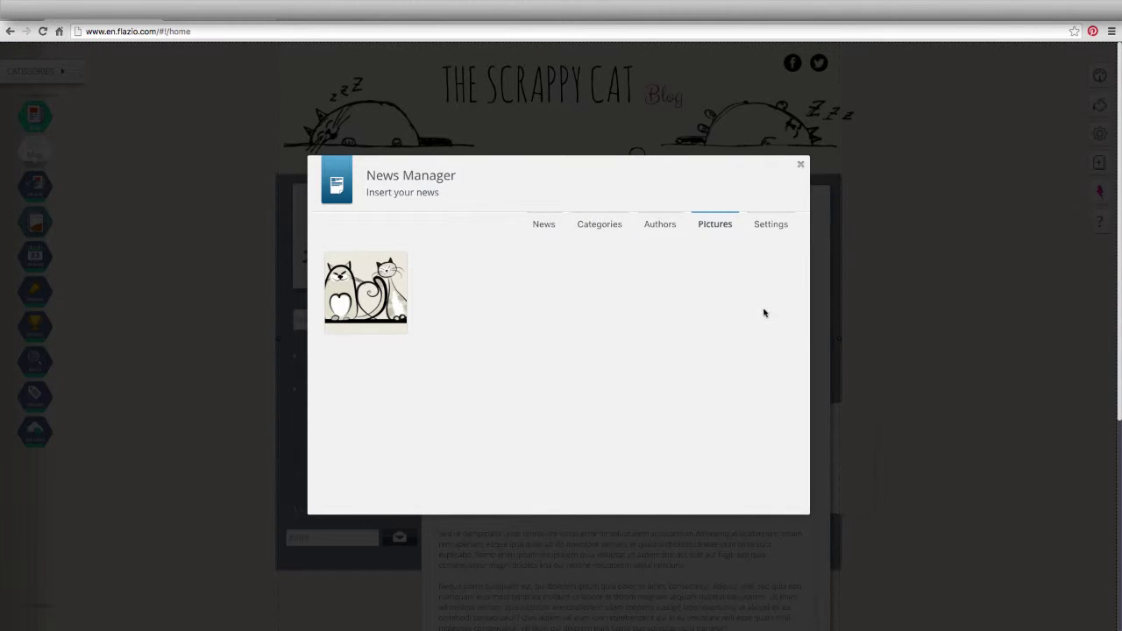
# - Keep the news timezone at GMT+01:00 Amsterdam, Rome, Berlin in Settings
pyautogui.click(771, 229)
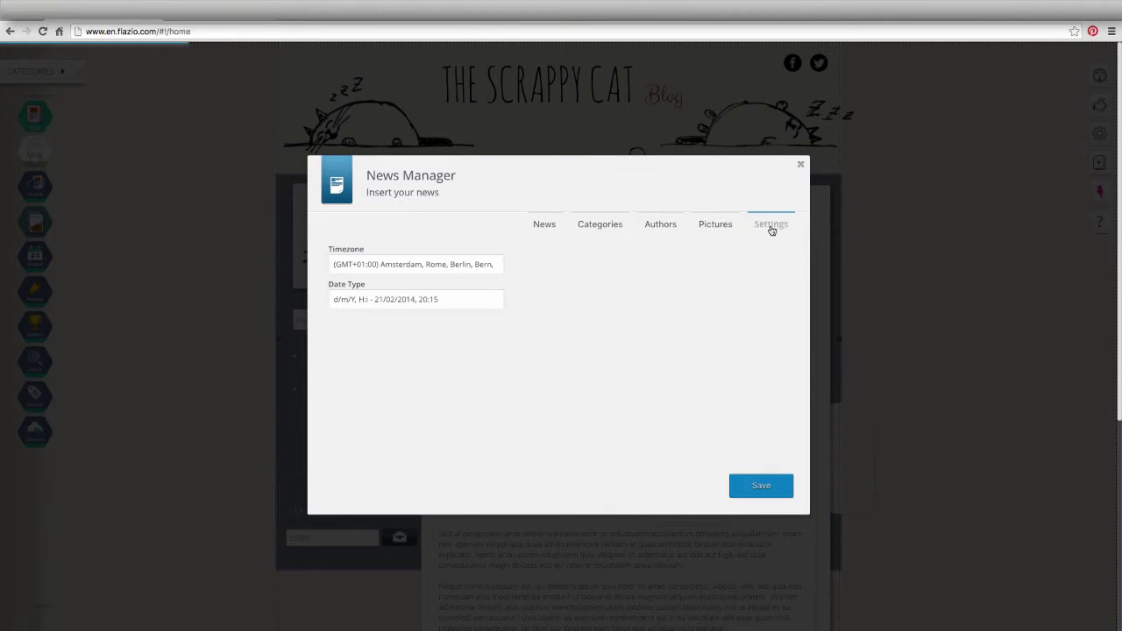
pyautogui.click(484, 263)
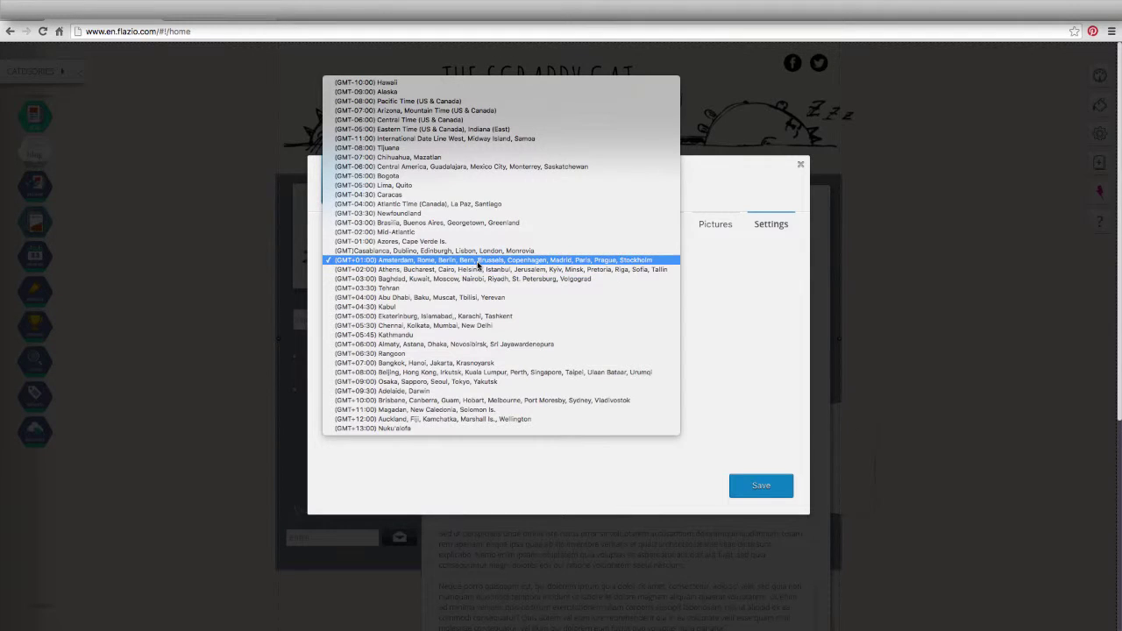
pyautogui.click(477, 261)
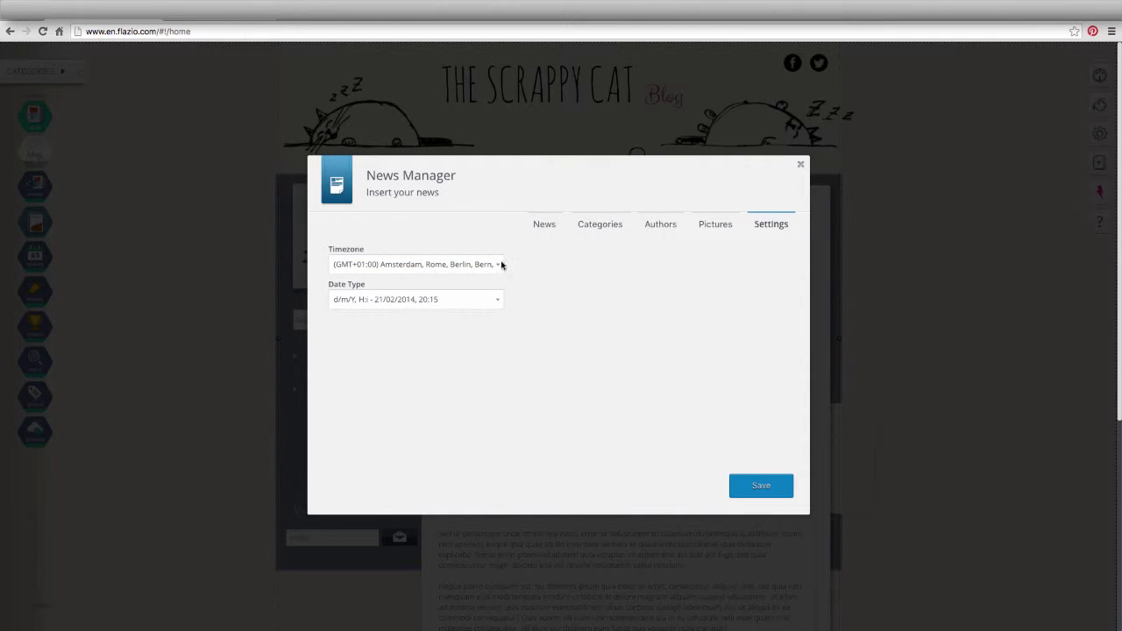
# - Start a new article titled 'Title' and paste Lorem ipsum text into its text preview
pyautogui.click(542, 226)
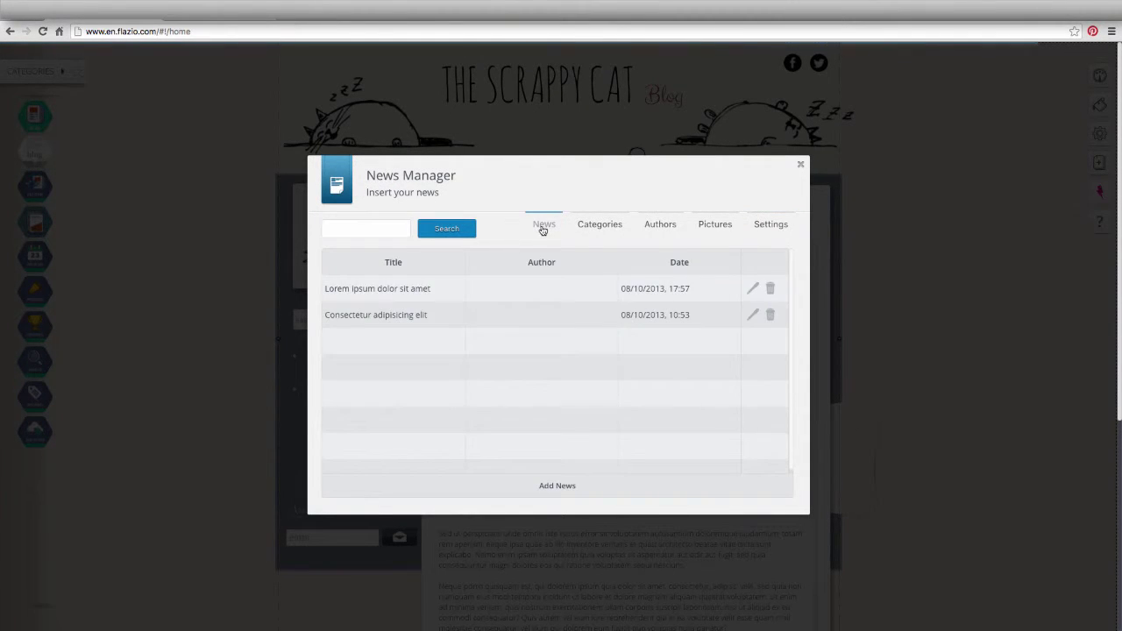
pyautogui.click(558, 486)
pyautogui.click(514, 260)
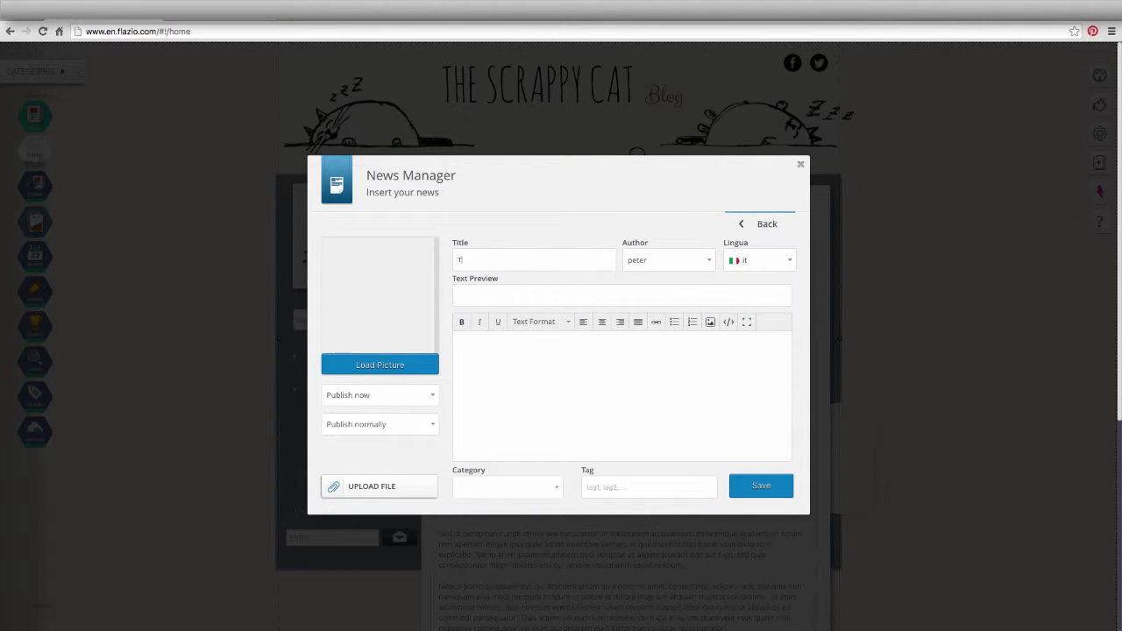
pyautogui.click(552, 294)
pyautogui.click(701, 261)
pyautogui.click(696, 270)
pyautogui.press('super+v')
pyautogui.click(563, 349)
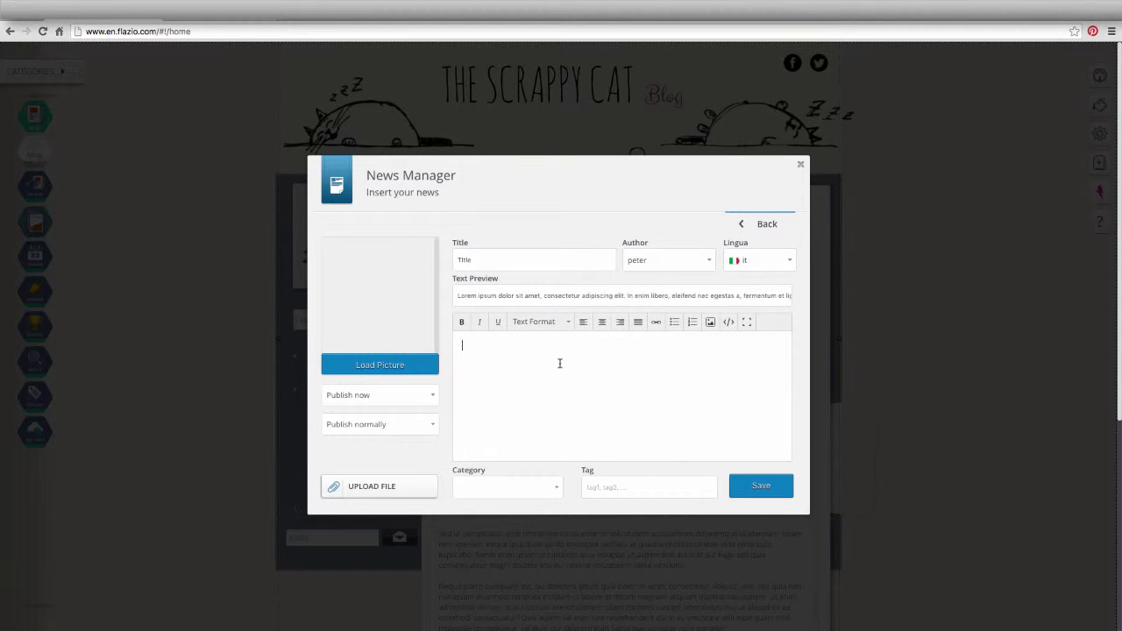
# - Paste Lorem ipsum into the article body and make it bold, italic, underlined and centred
pyautogui.rightClick(559, 363)
pyautogui.click(570, 417)
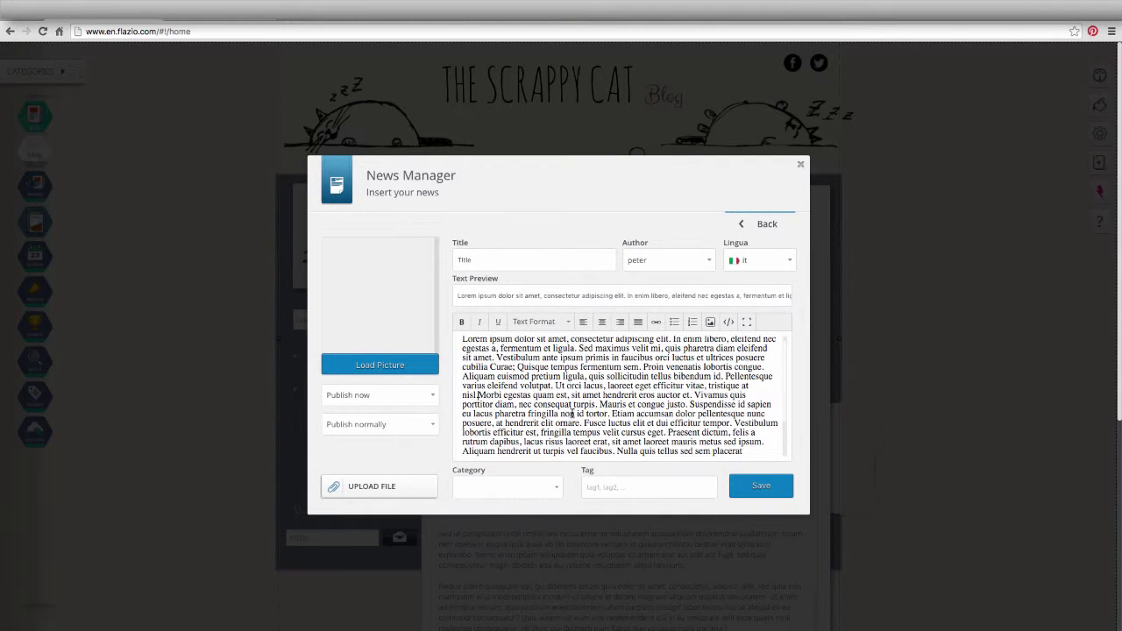
pyautogui.hotkey('ctrl', 'a')
pyautogui.scroll(3, 473, 368)
pyautogui.click(461, 321)
pyautogui.click(479, 321)
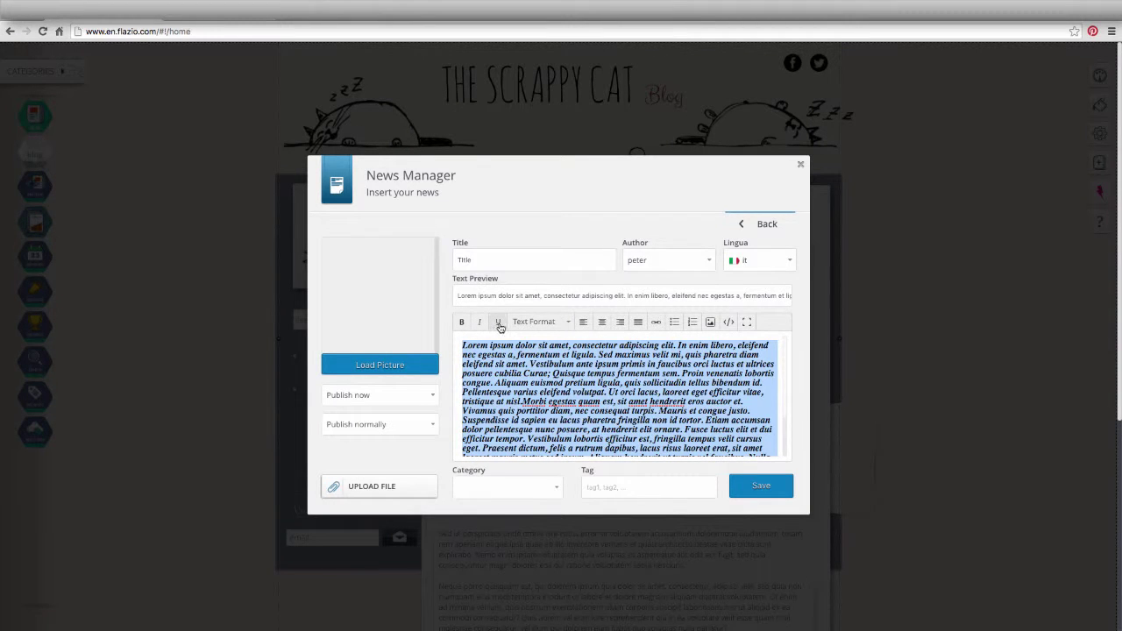
pyautogui.click(497, 323)
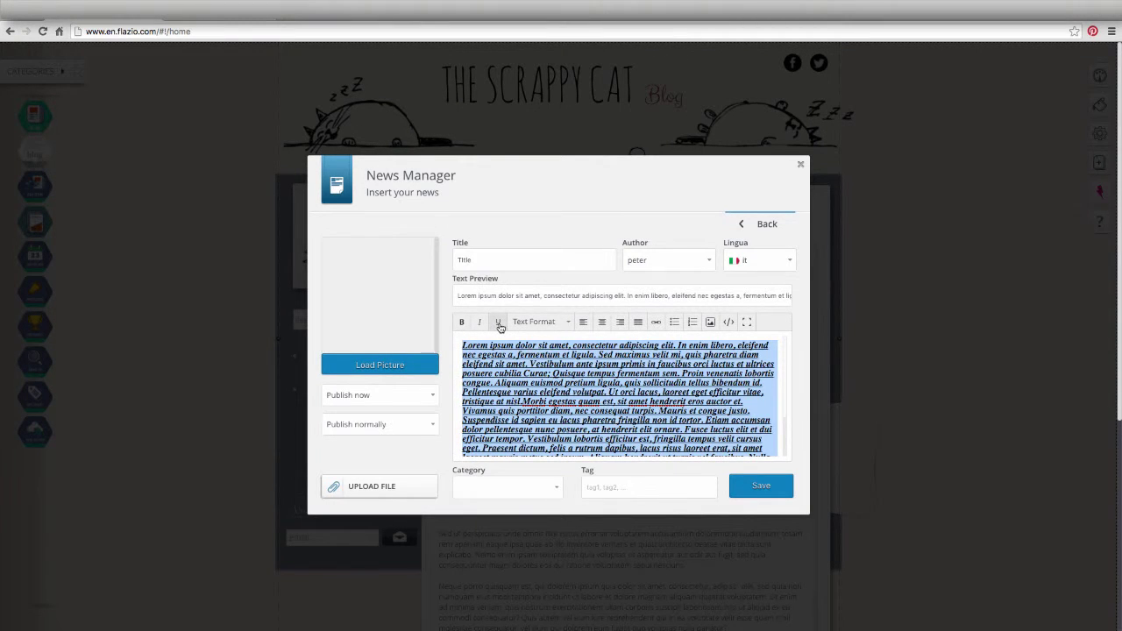
pyautogui.click(550, 324)
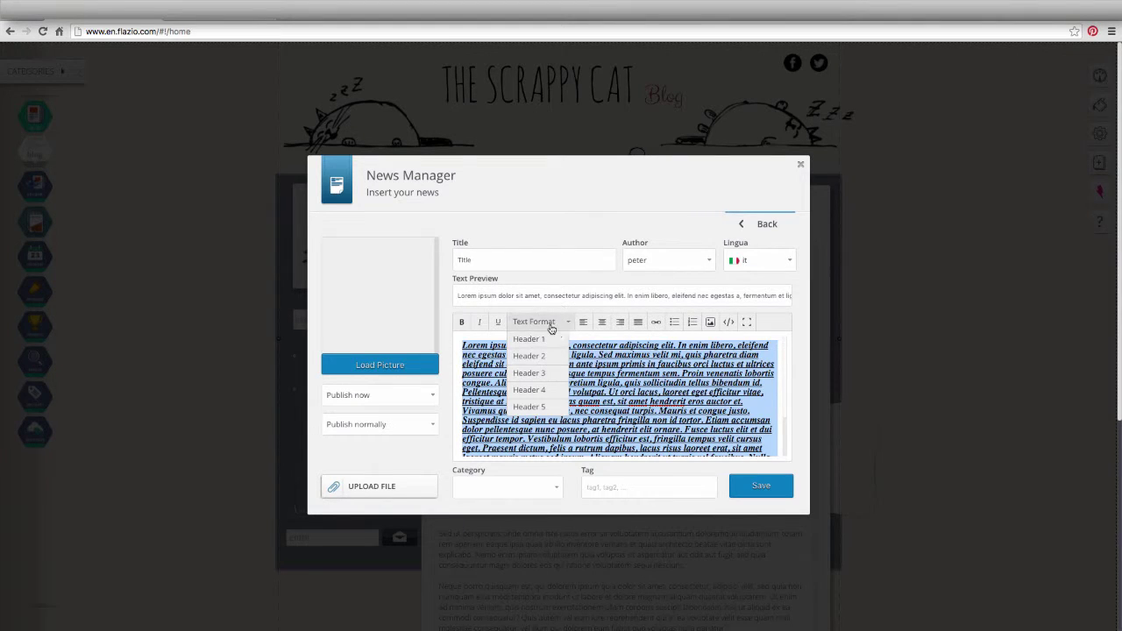
pyautogui.click(549, 325)
pyautogui.click(601, 323)
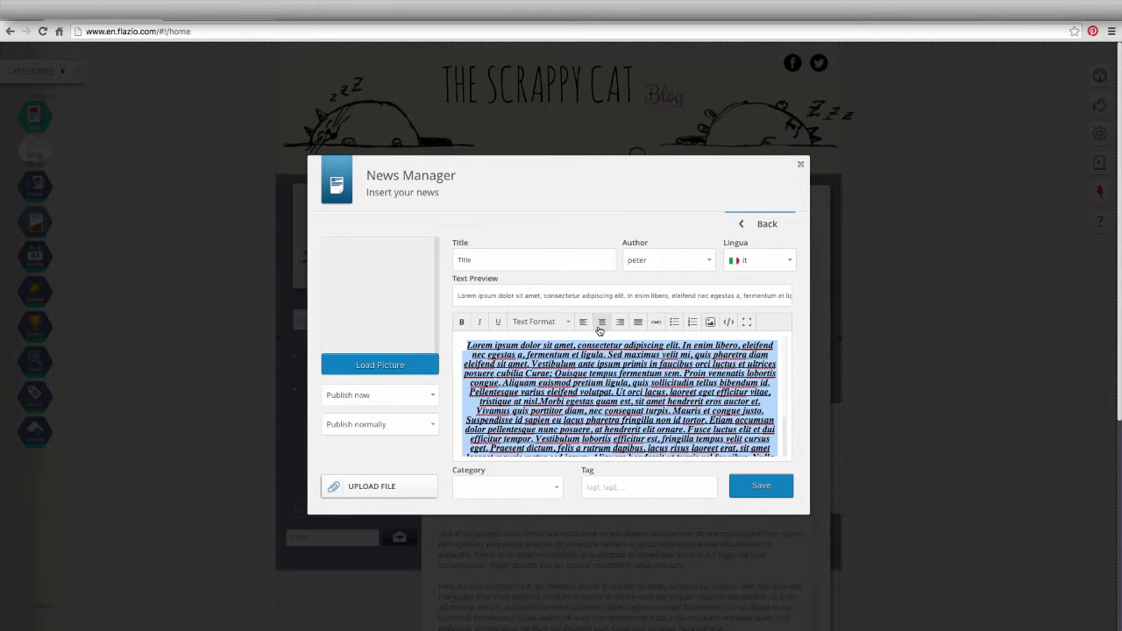
# - Try the link and picture options without adding any, and check the HTML source
pyautogui.click(655, 322)
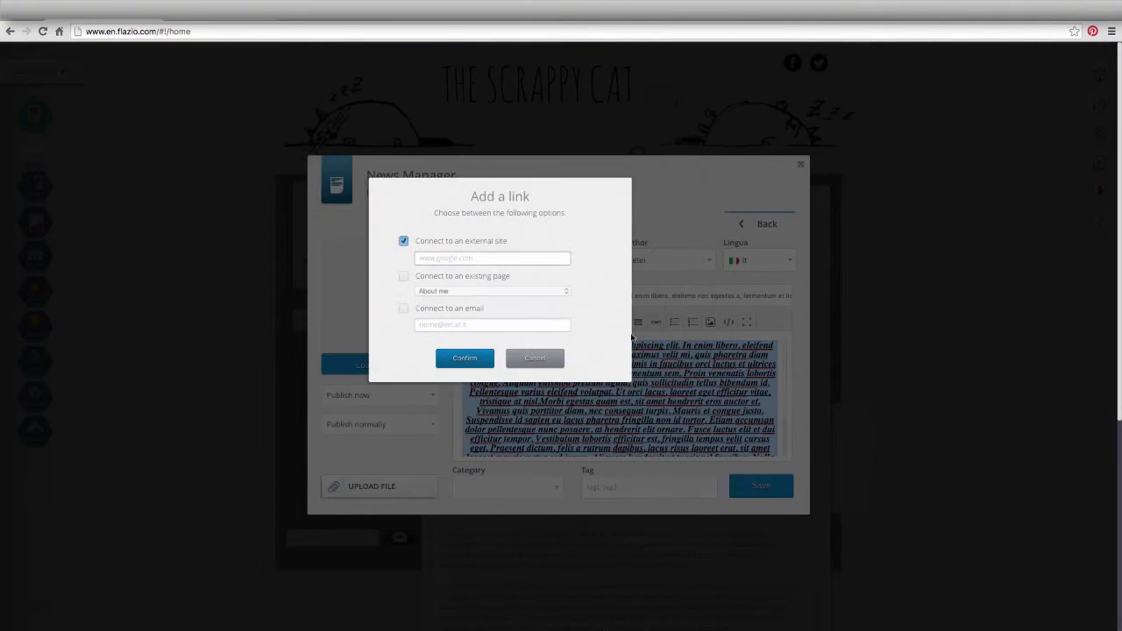
pyautogui.click(539, 357)
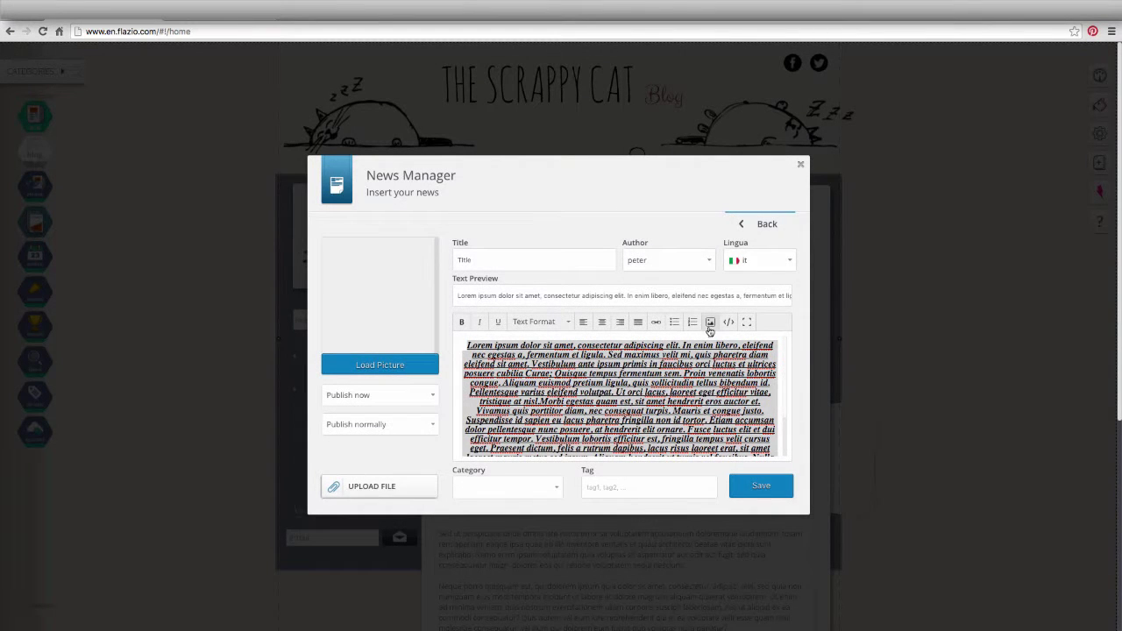
pyautogui.click(710, 324)
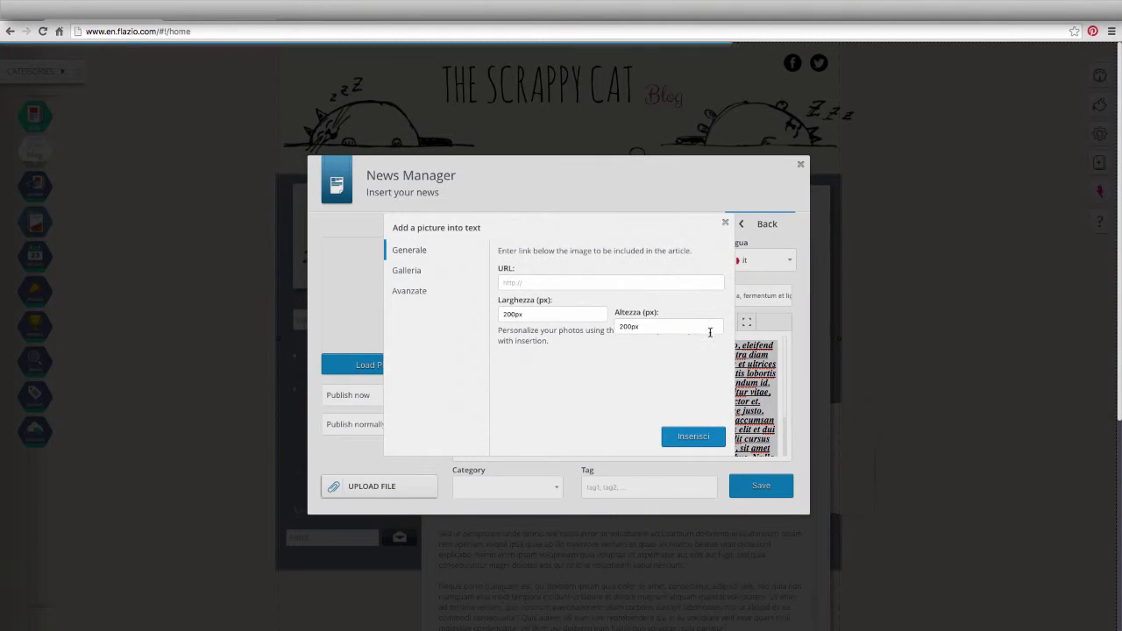
pyautogui.click(725, 223)
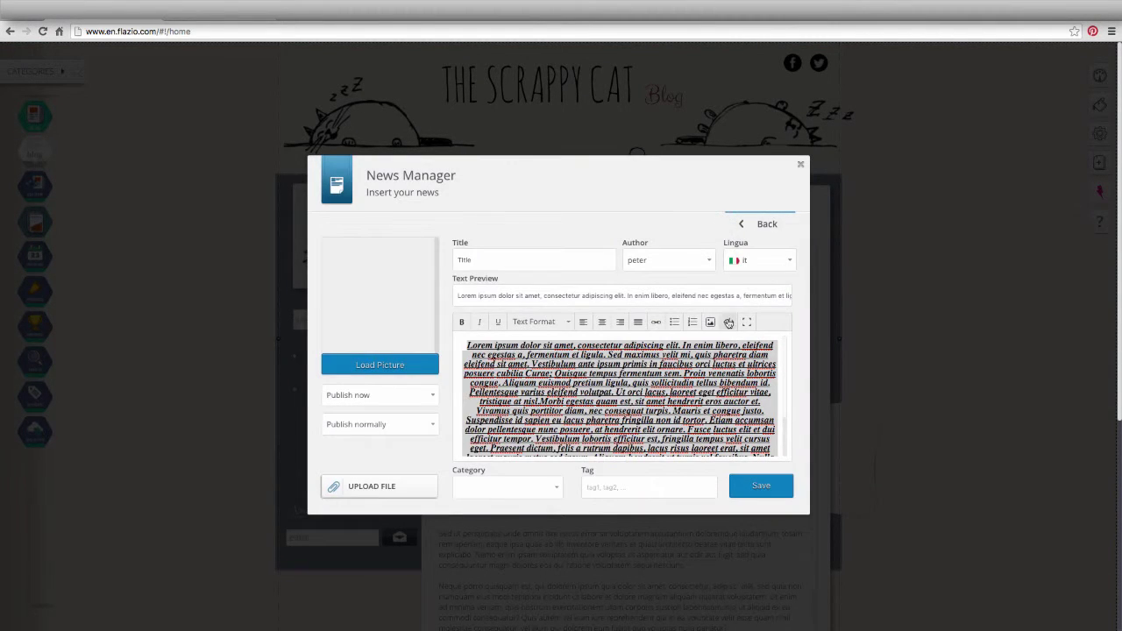
pyautogui.click(727, 324)
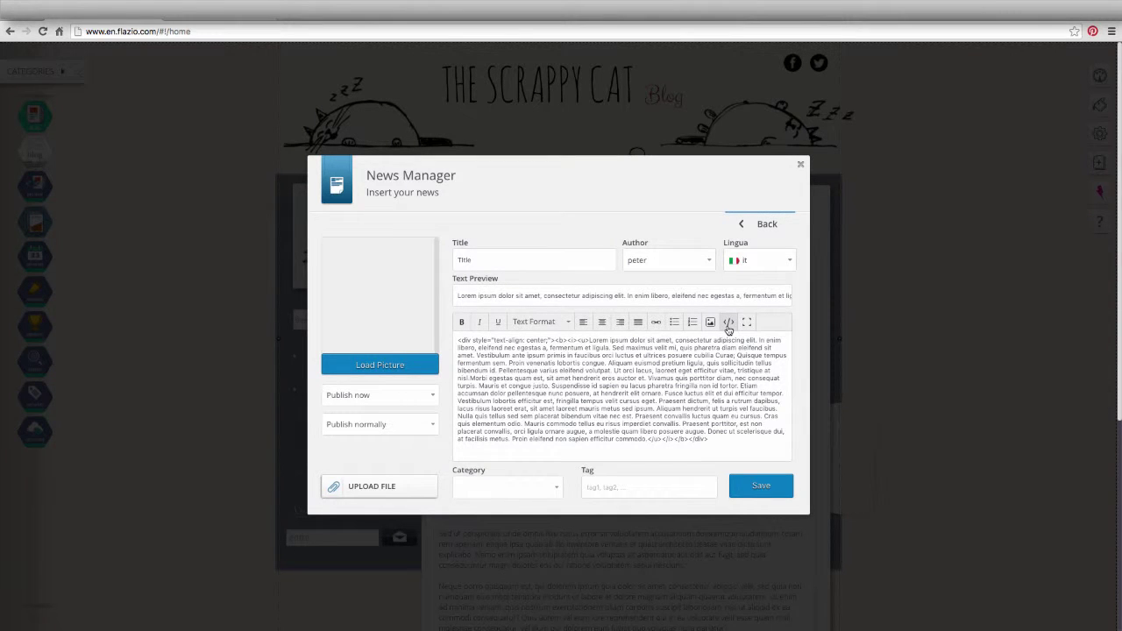
pyautogui.click(728, 325)
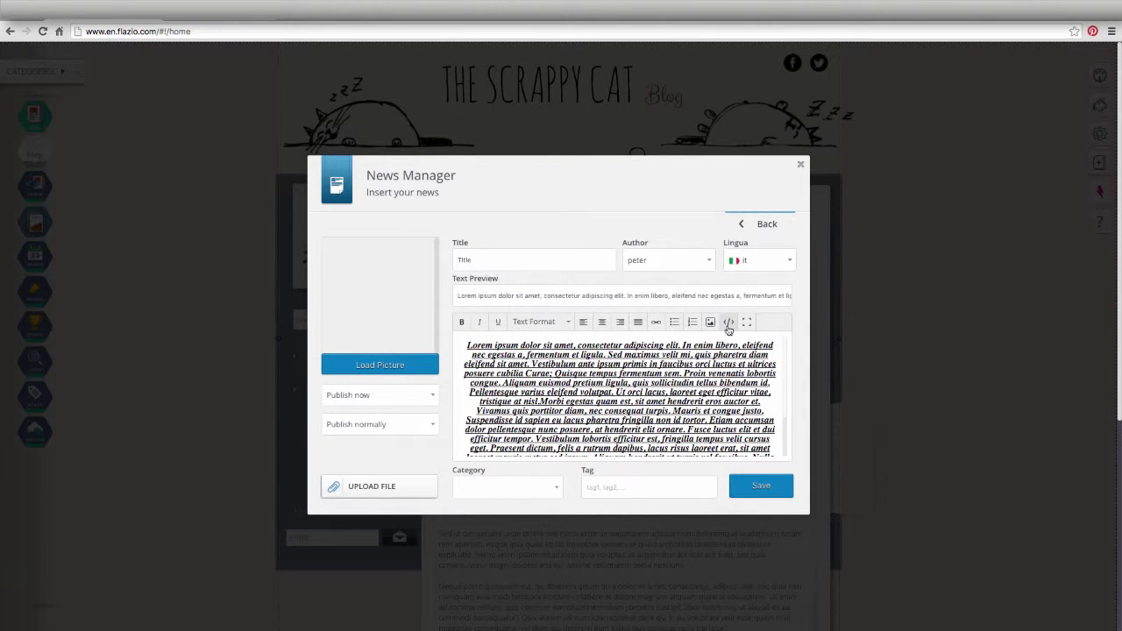
# - Keep the cat image as the article's picture without uploading a new one
pyautogui.rightClick(585, 362)
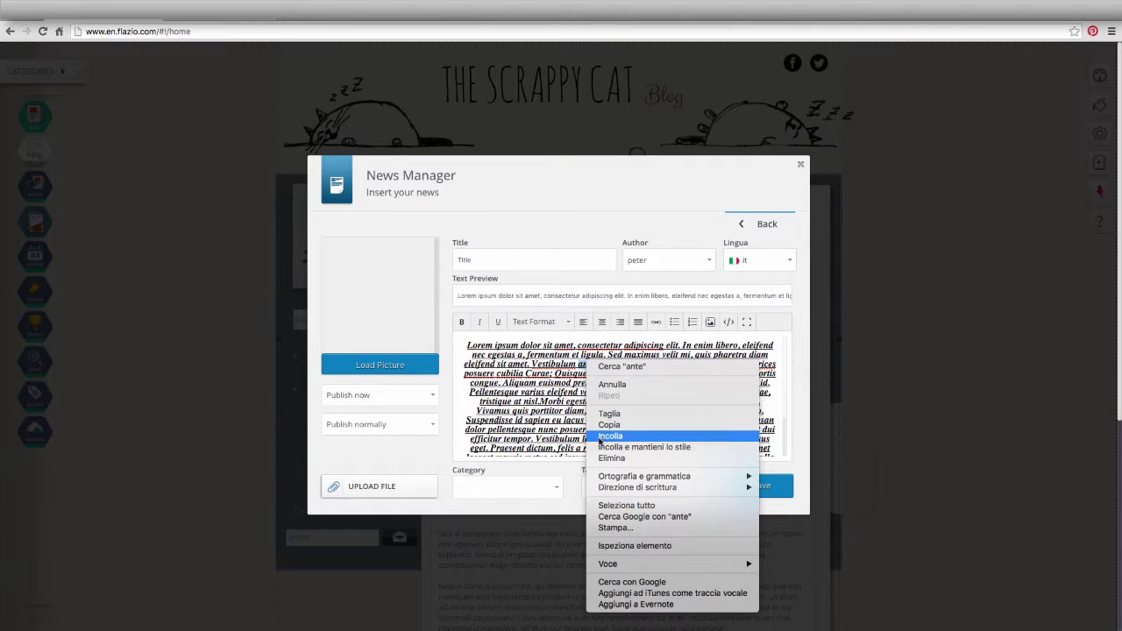
pyautogui.click(460, 358)
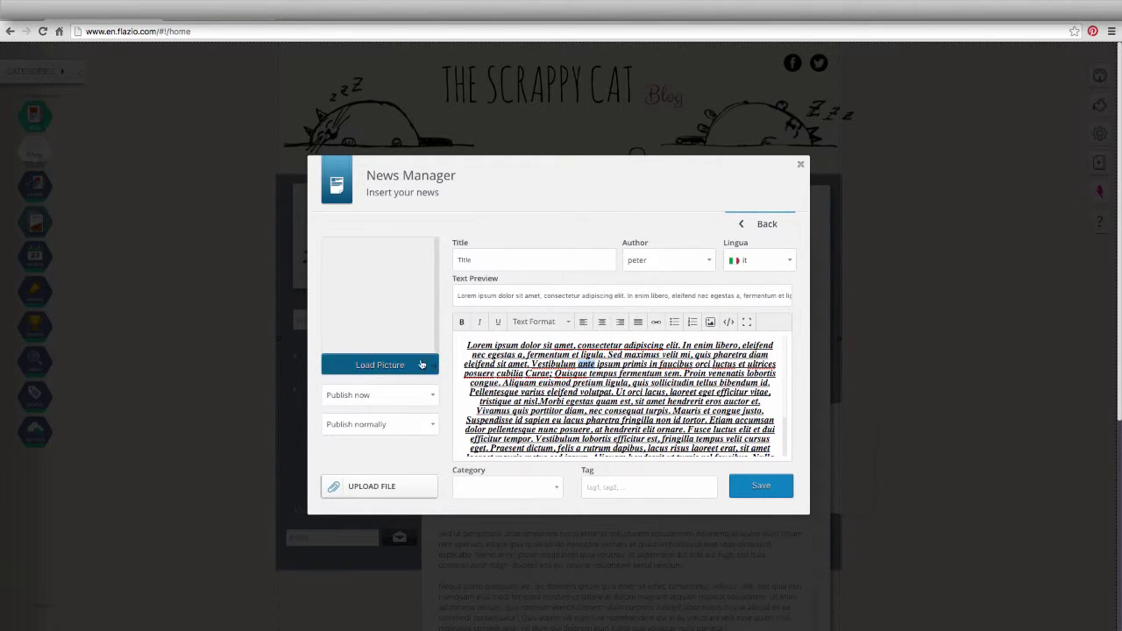
pyautogui.click(420, 360)
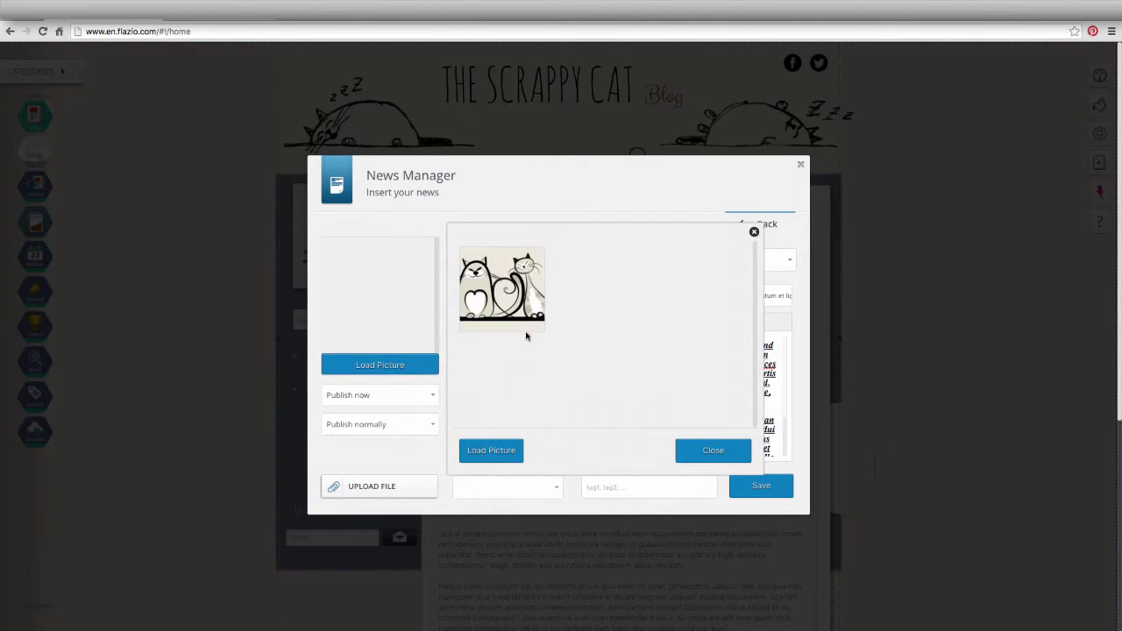
pyautogui.click(505, 452)
pyautogui.click(906, 418)
pyautogui.click(695, 450)
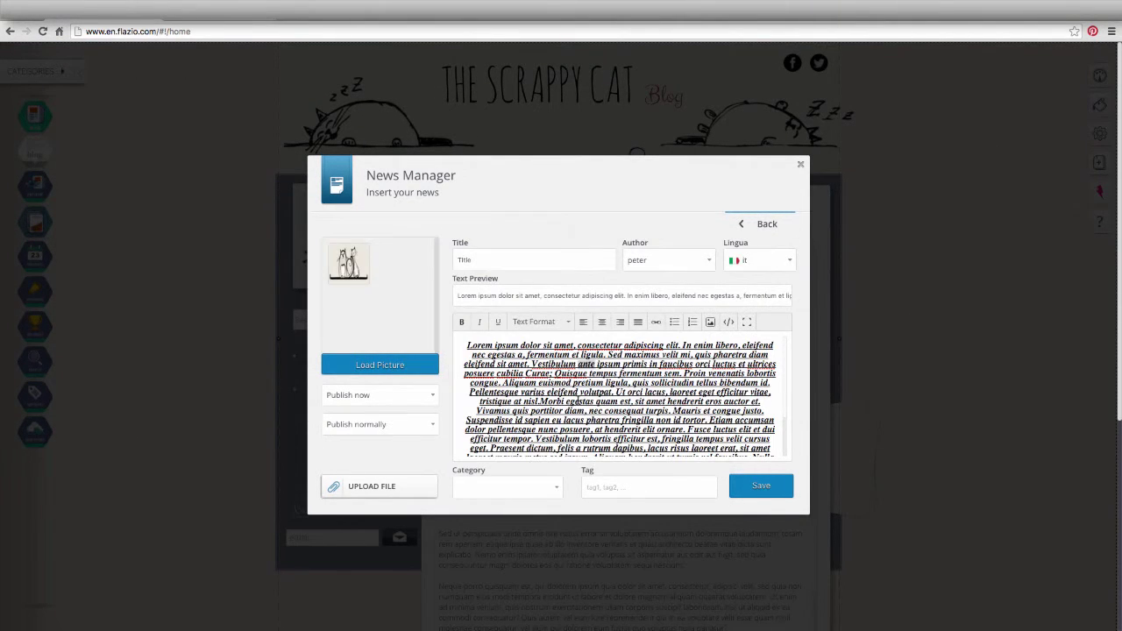
# - Schedule the article for 25/11/2015 17:22 and mark it as highlighted
pyautogui.click(427, 395)
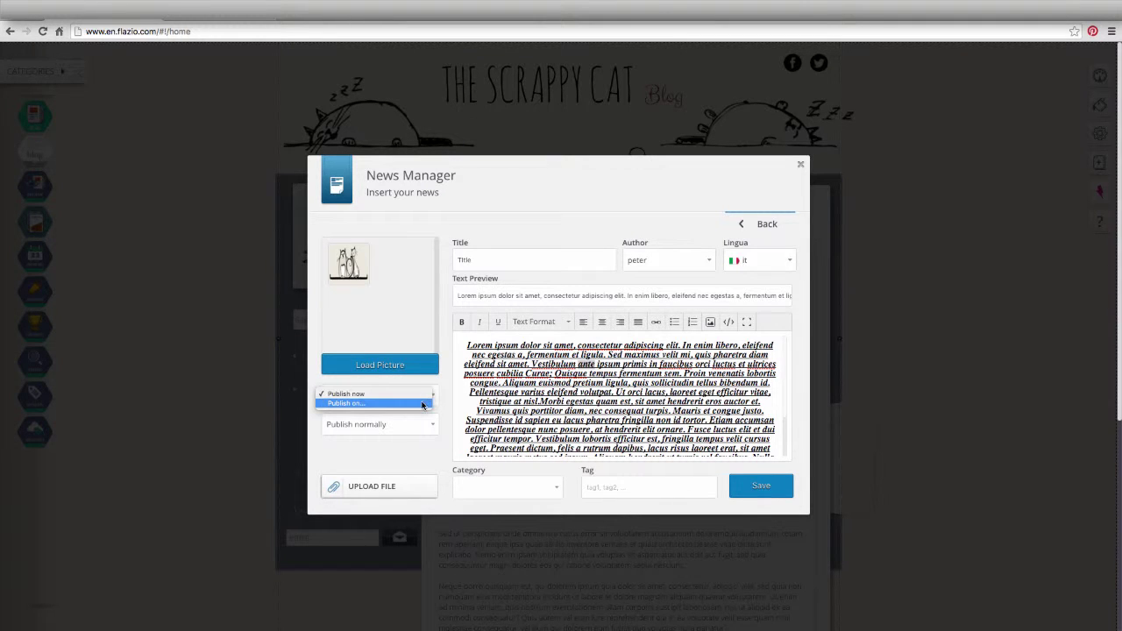
pyautogui.click(421, 403)
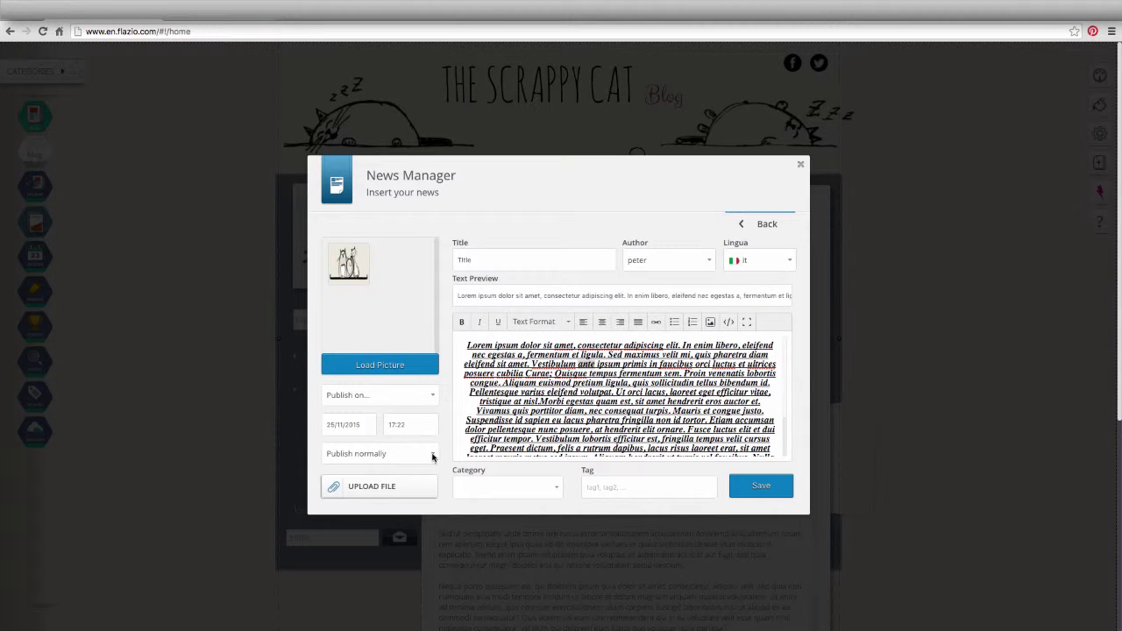
pyautogui.click(432, 457)
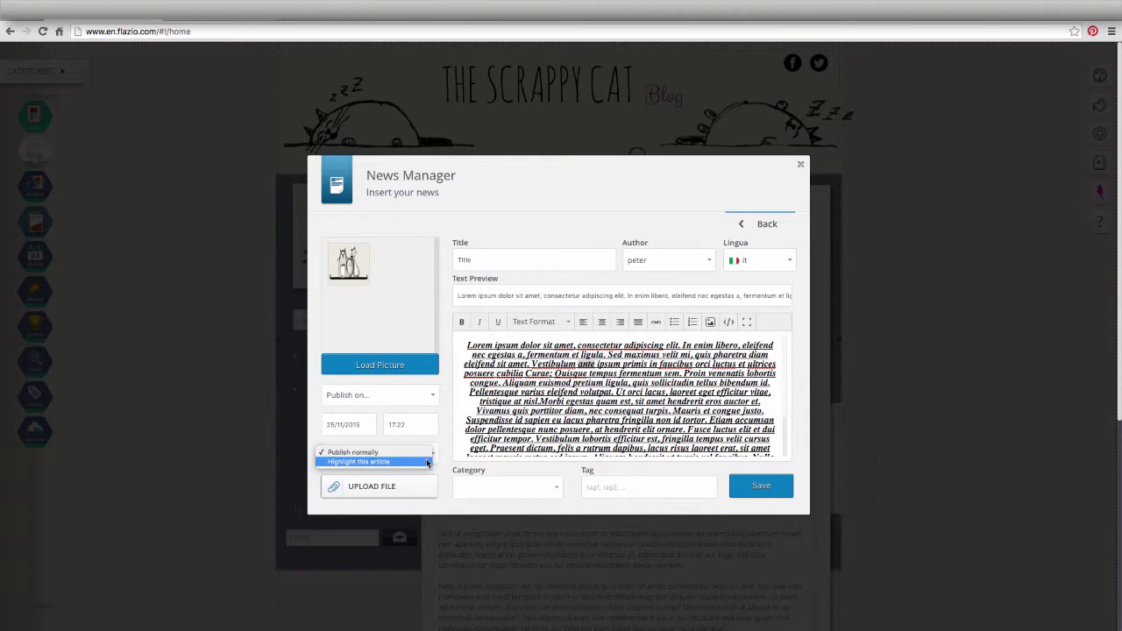
pyautogui.click(427, 462)
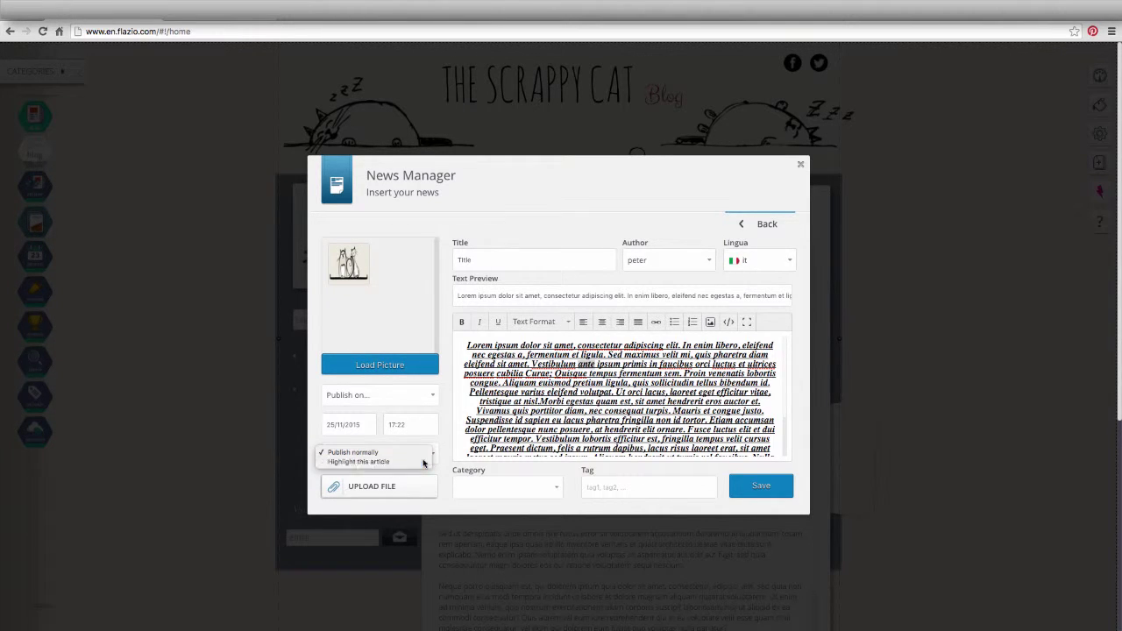
# - Put the article in the News category, tag it 'lorem', and save it
pyautogui.click(556, 488)
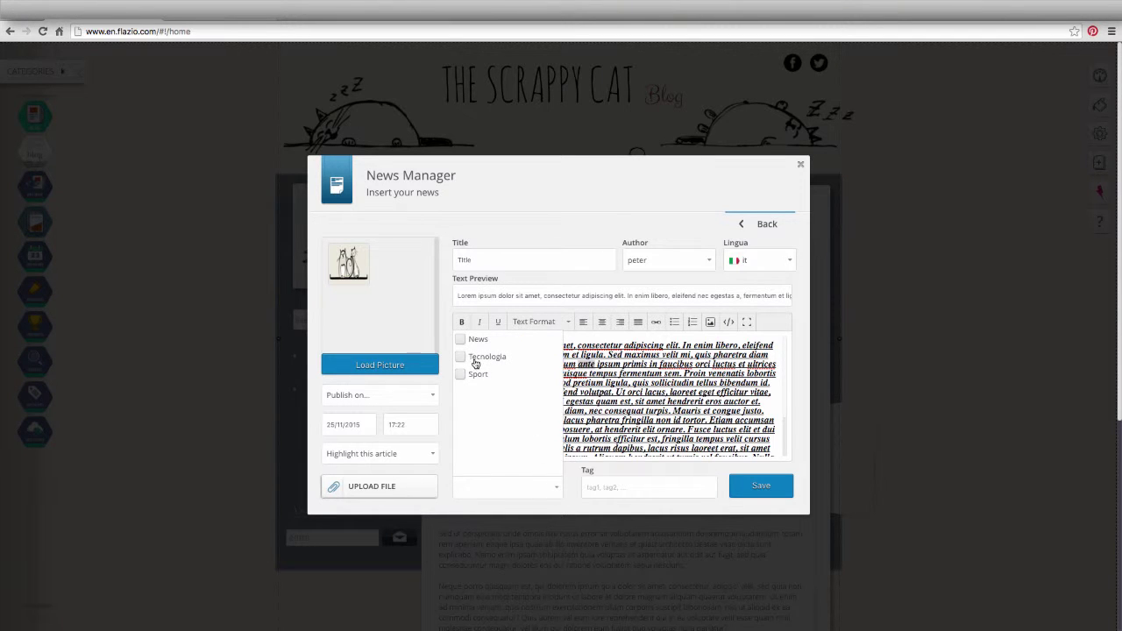
pyautogui.click(461, 341)
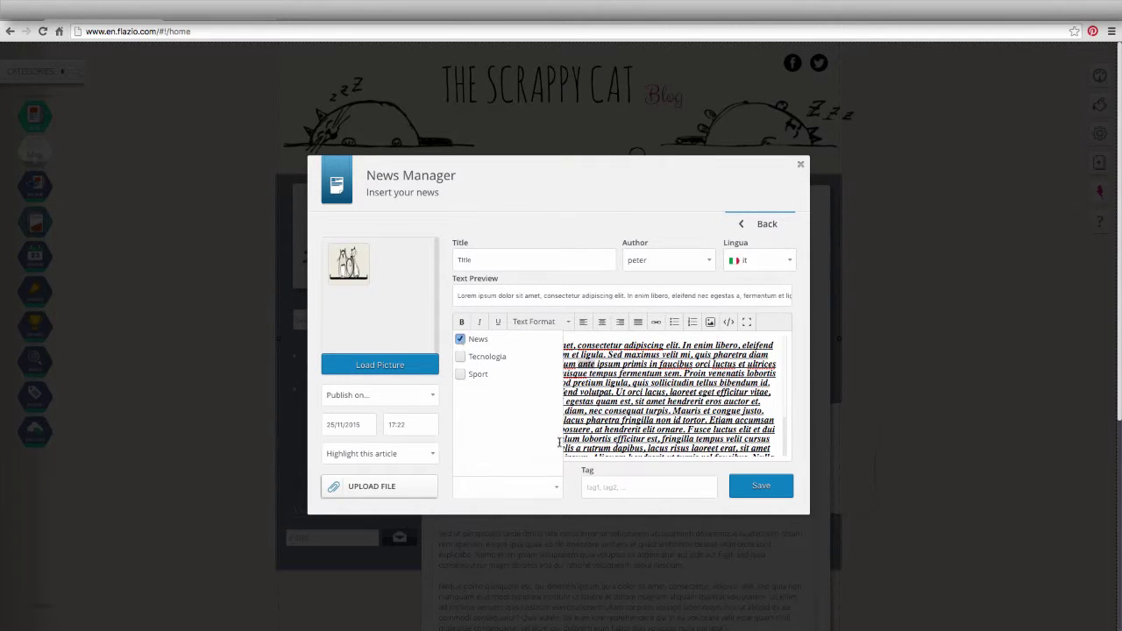
pyautogui.click(597, 490)
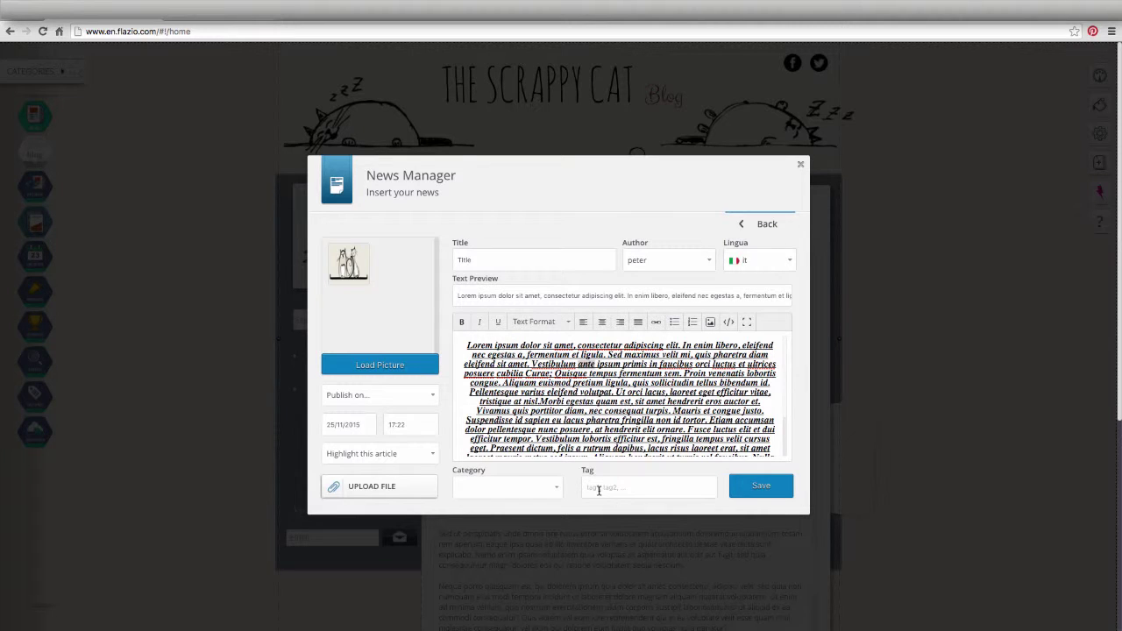
pyautogui.write('t')
pyautogui.click(763, 489)
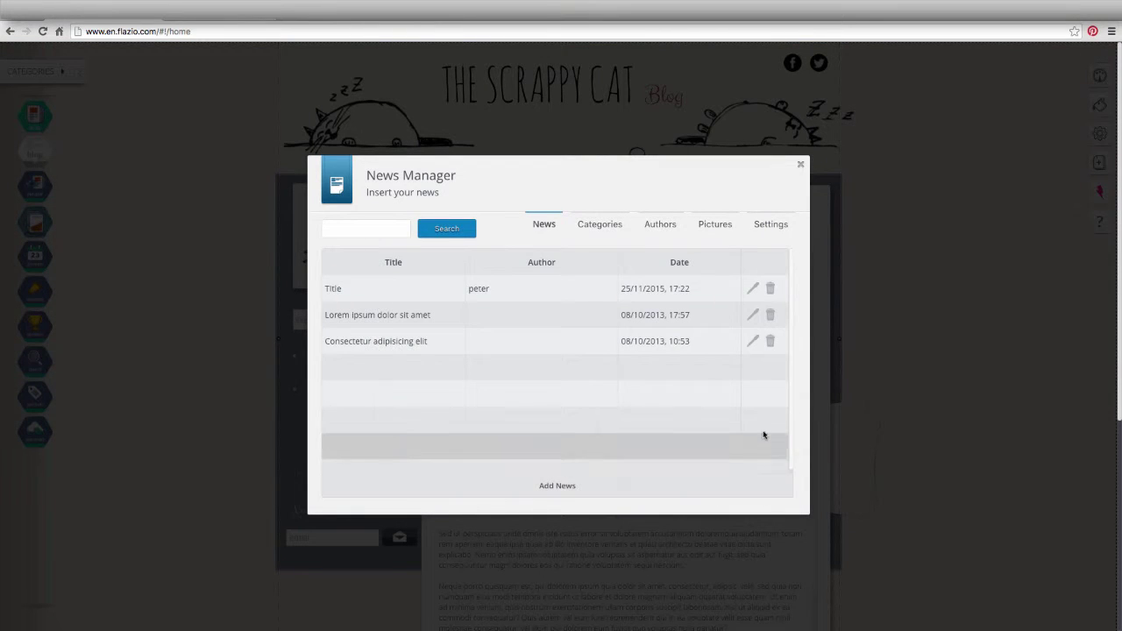
pyautogui.click(754, 290)
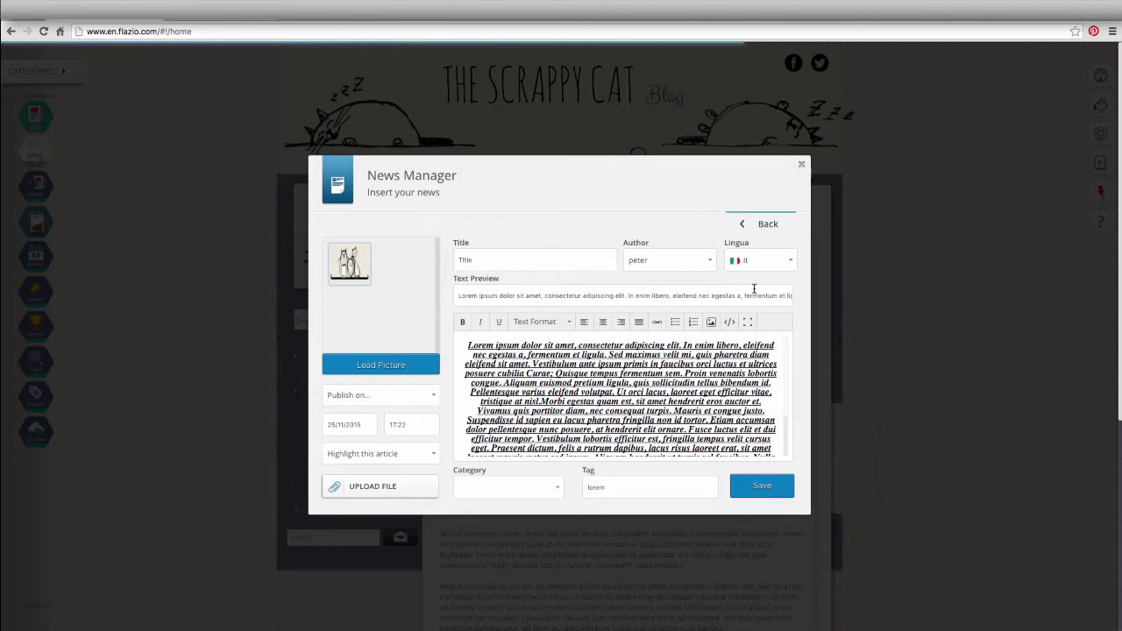
# - Save the article, close the News Manager, and review the blog's font and text style options
pyautogui.click(761, 488)
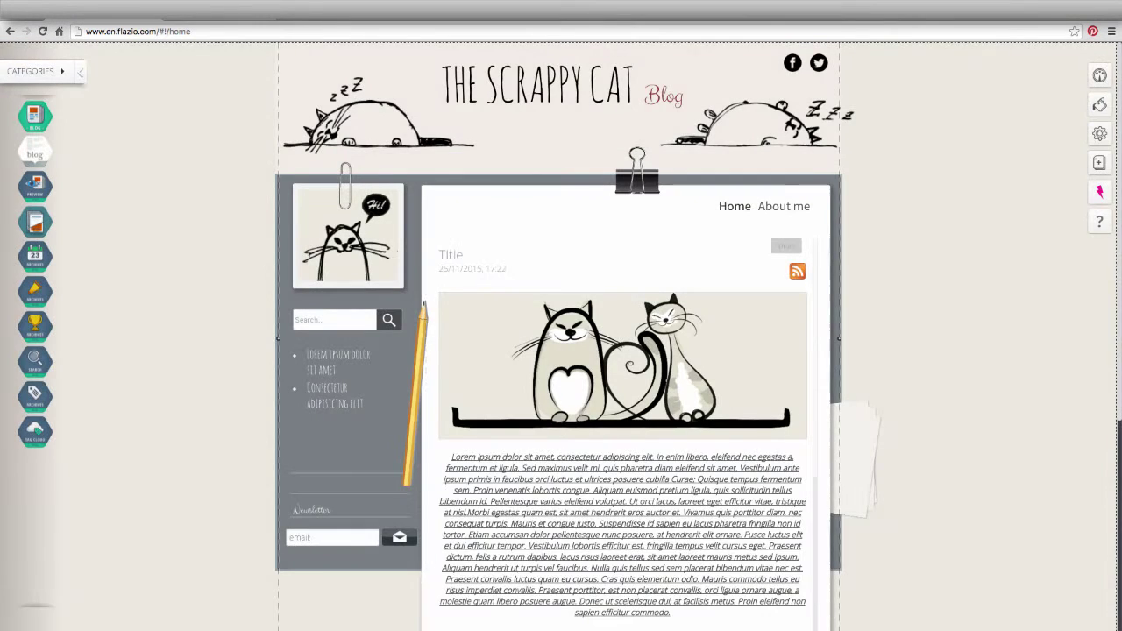
pyautogui.click(699, 250)
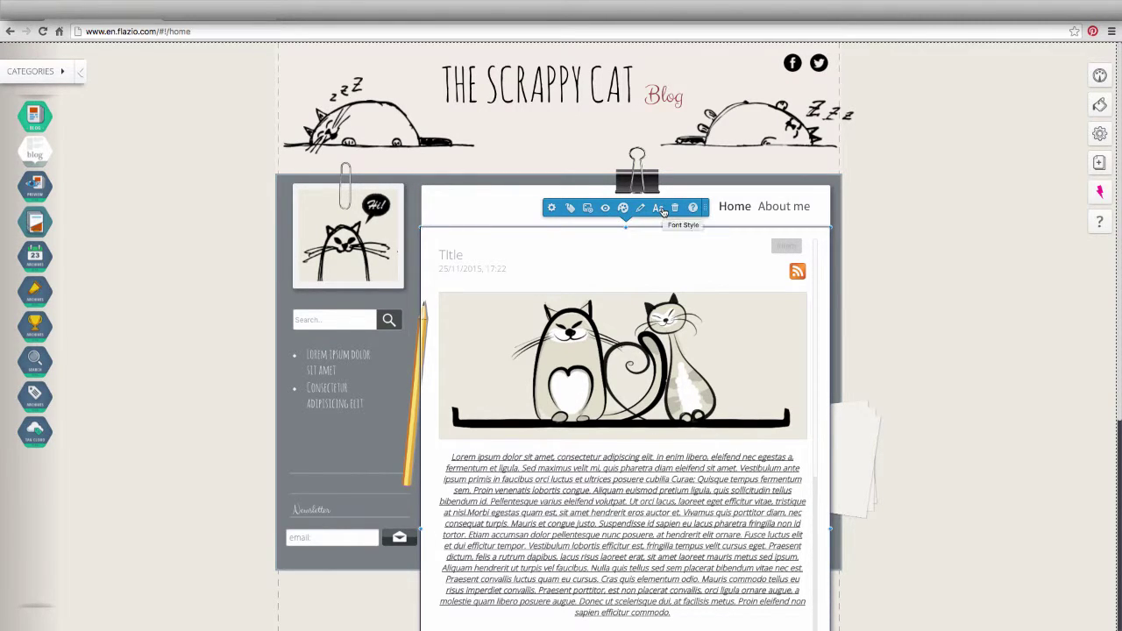
pyautogui.click(658, 208)
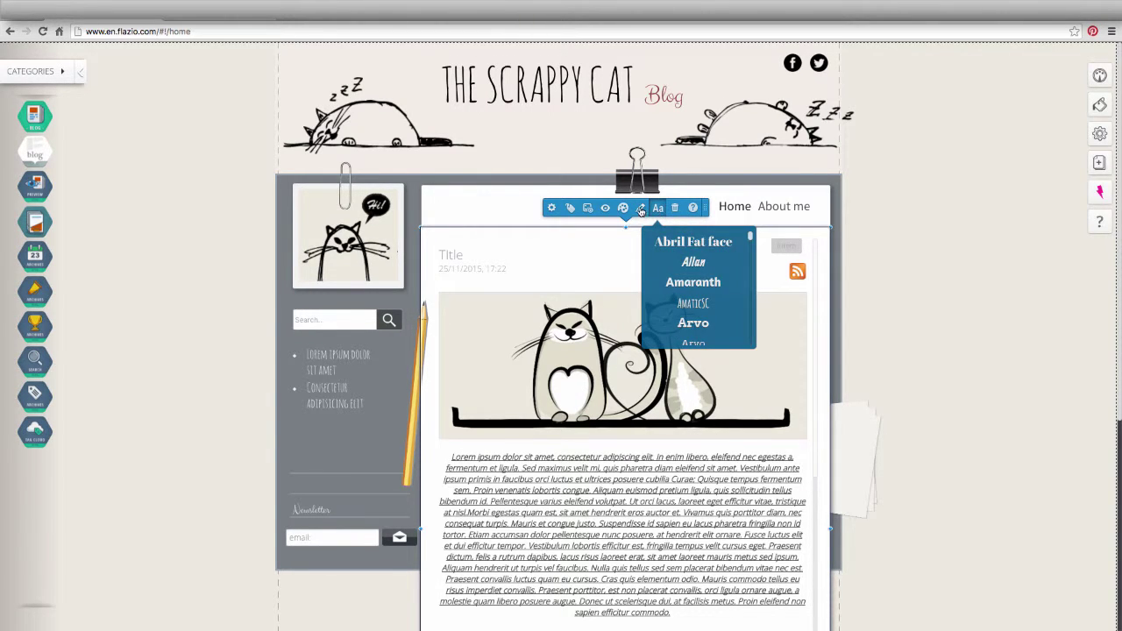
pyautogui.click(640, 209)
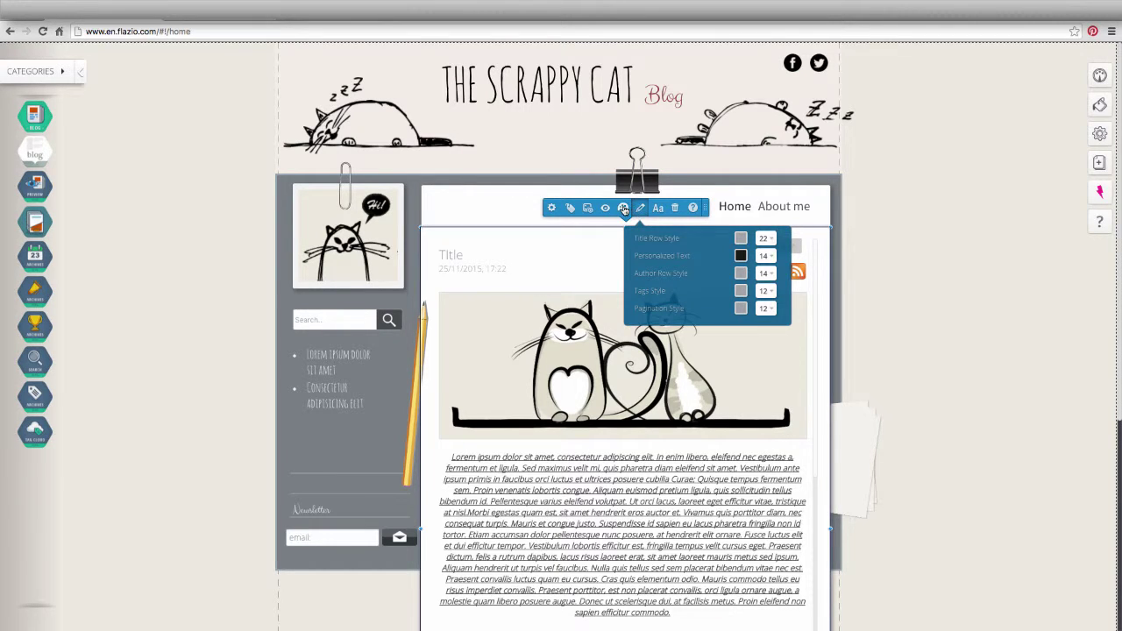
# - Review the blog block's hide-elements, customize, category filter and main picture size options
pyautogui.moveTo(623, 209)
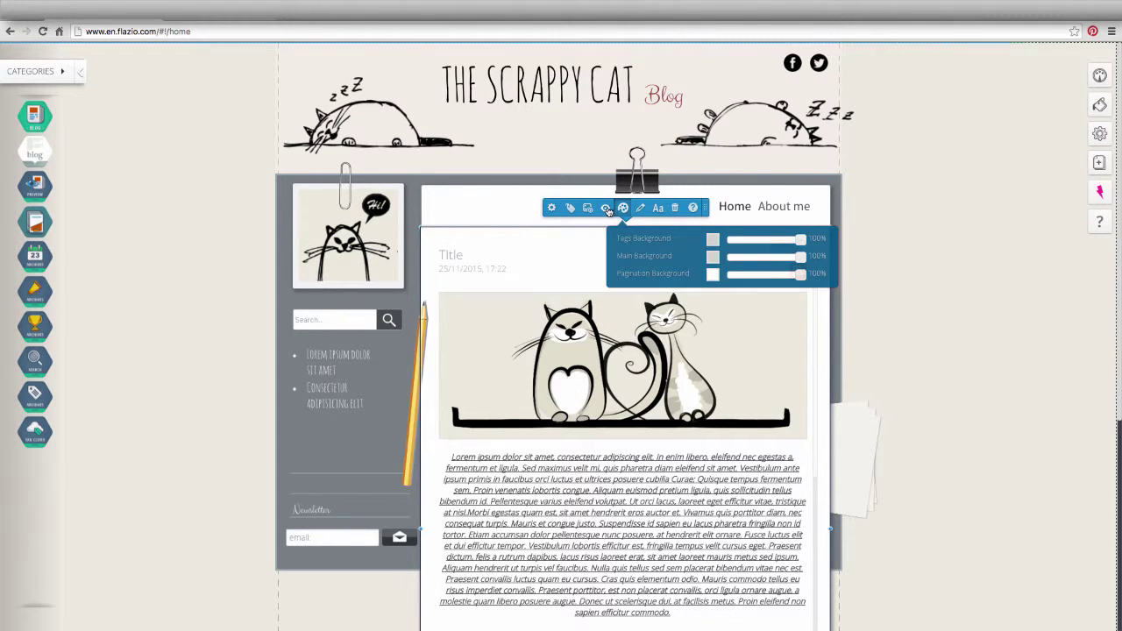
pyautogui.click(605, 210)
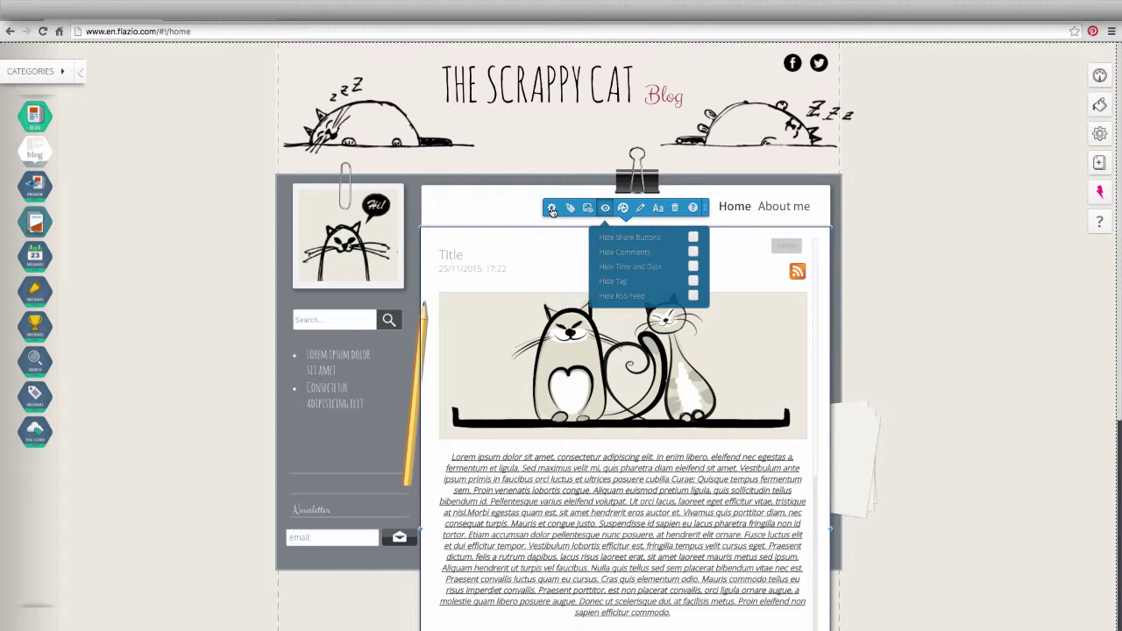
pyautogui.click(552, 210)
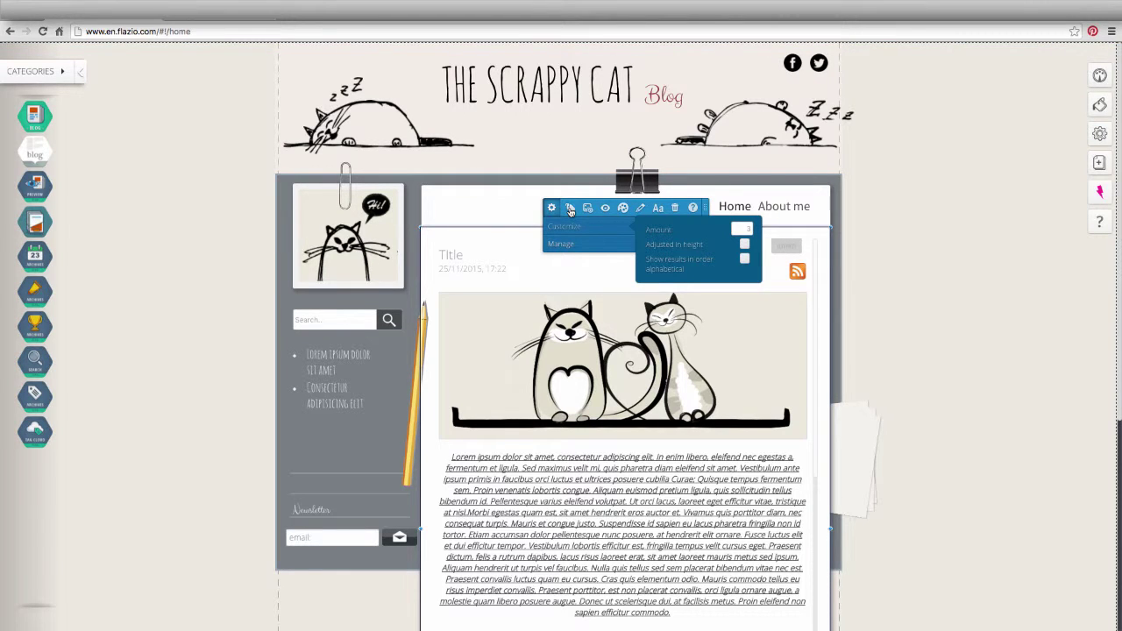
pyautogui.click(570, 209)
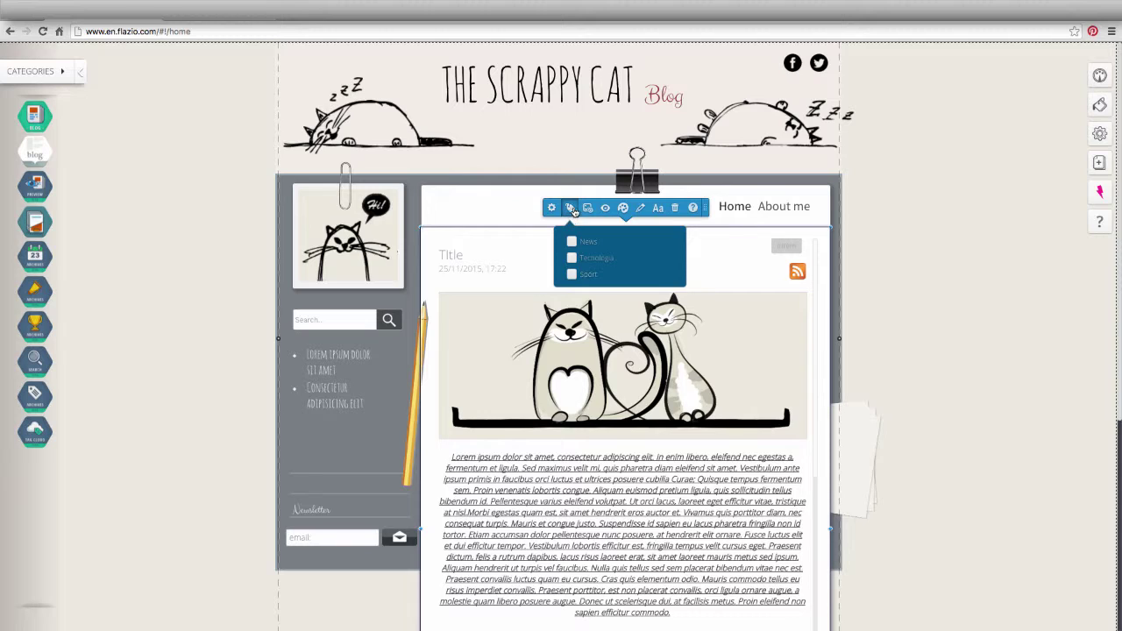
pyautogui.click(587, 209)
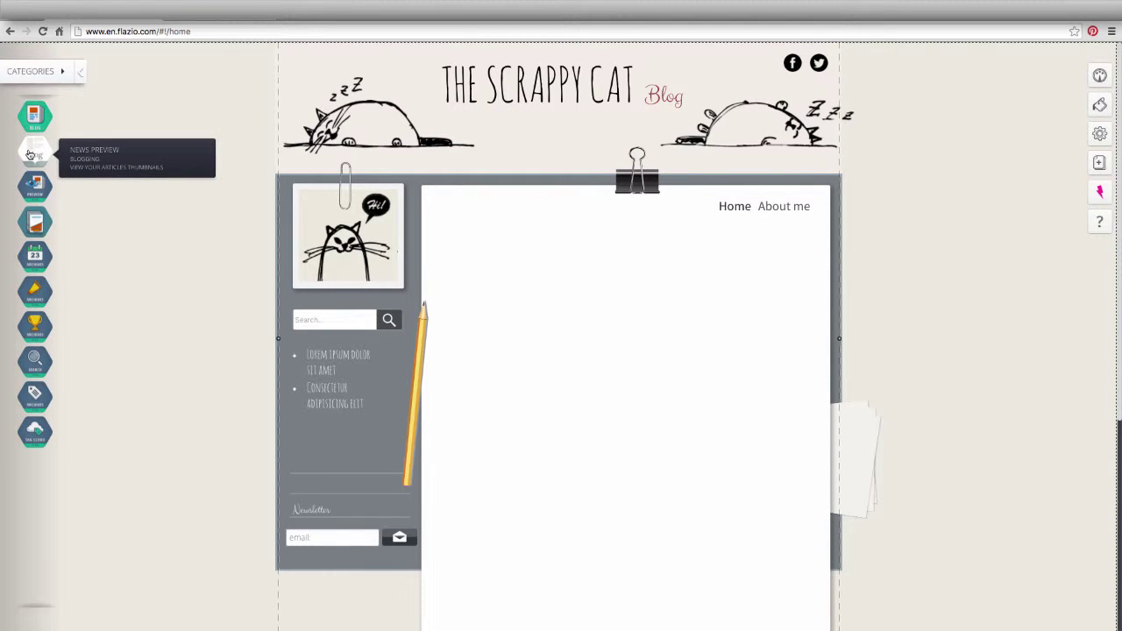
# - Add a news preview block and enlarge the blog post list to fit two posts
pyautogui.moveTo(30, 147); pyautogui.dragTo(447, 267)
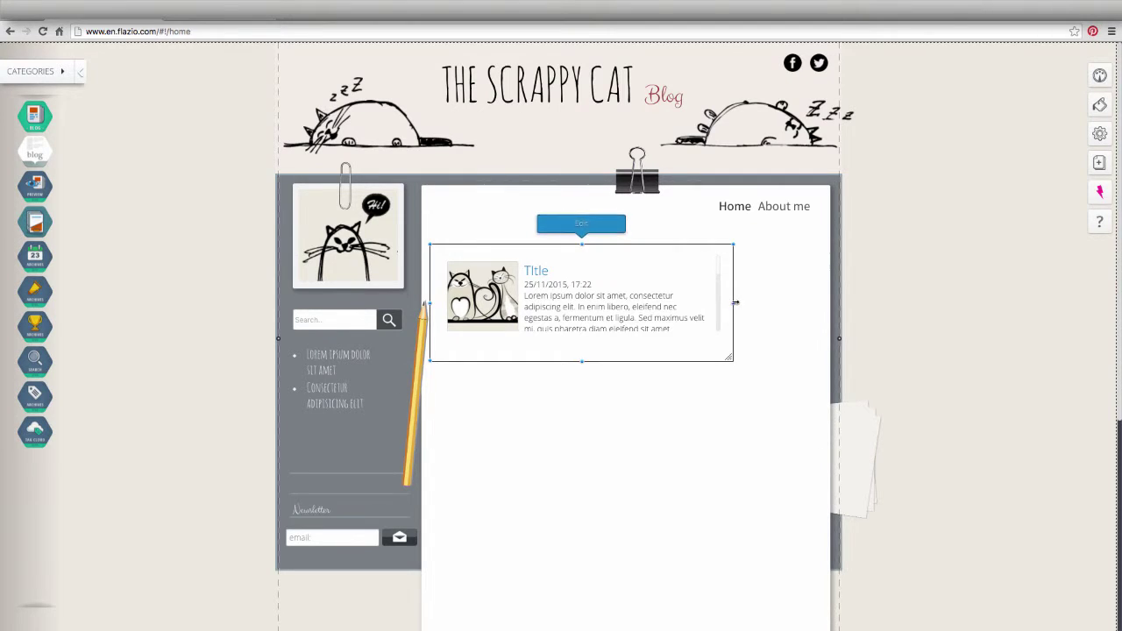
pyautogui.moveTo(735, 301); pyautogui.dragTo(822, 301)
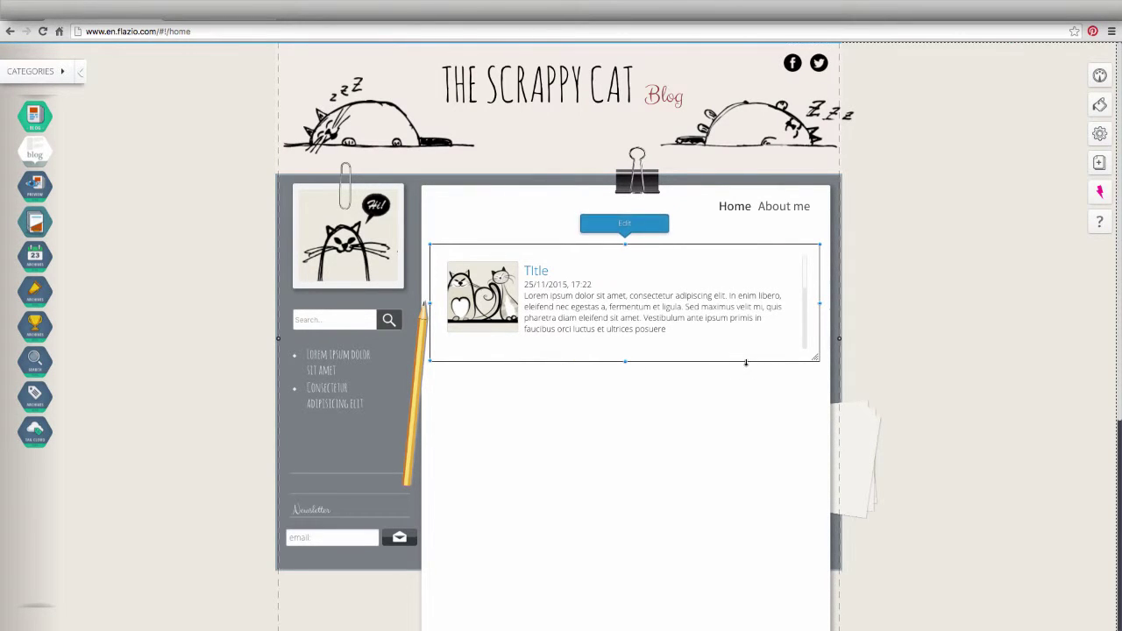
pyautogui.moveTo(746, 359); pyautogui.dragTo(740, 445)
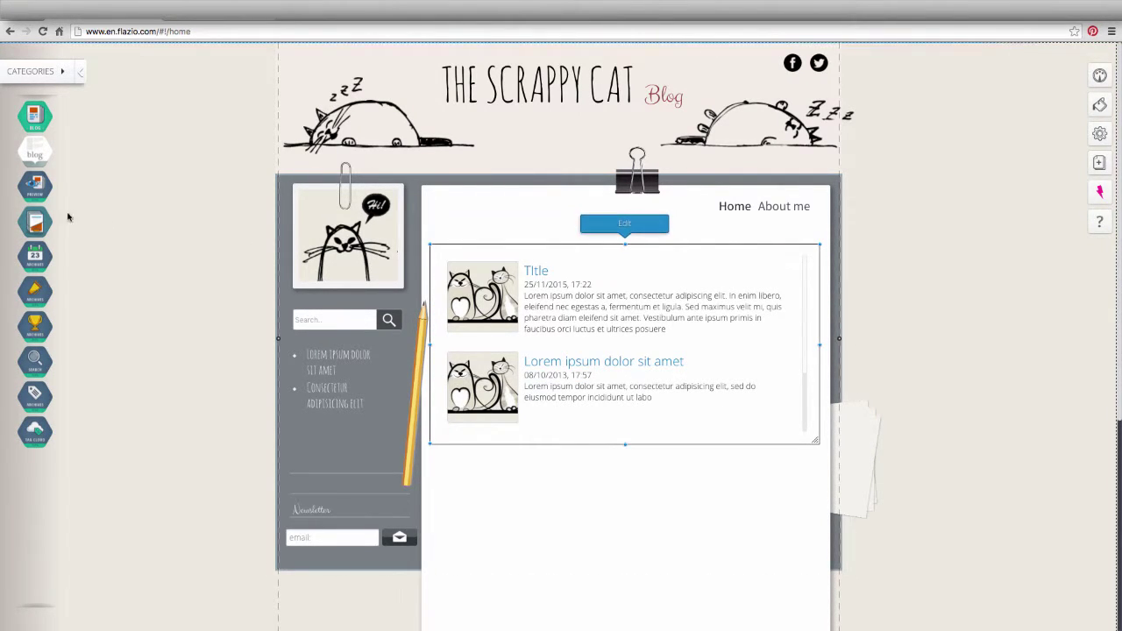
# - Add a news preview gallery below and narrow it to a two-post width
pyautogui.moveTo(35, 185); pyautogui.dragTo(445, 496)
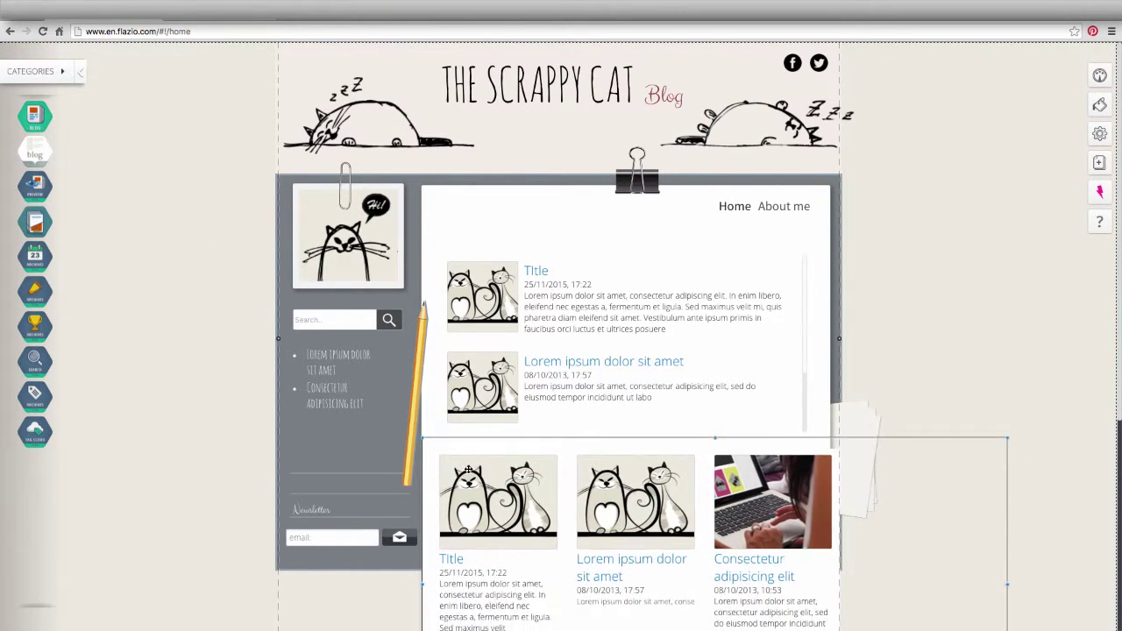
pyautogui.moveTo(1001, 497); pyautogui.dragTo(735, 495)
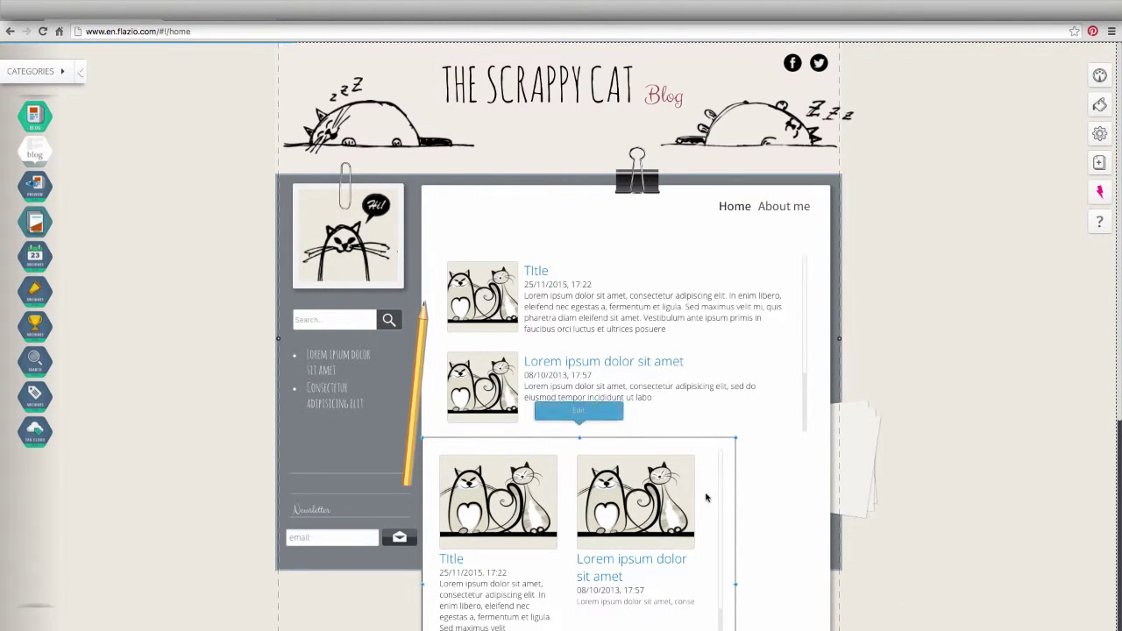
pyautogui.click(777, 498)
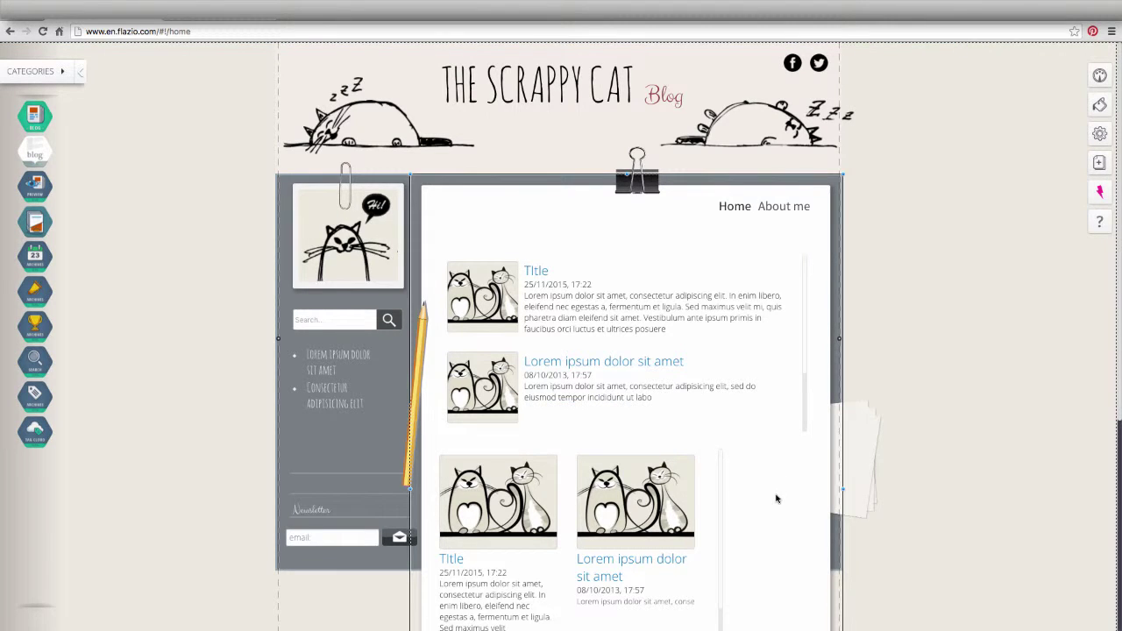
pyautogui.click(541, 258)
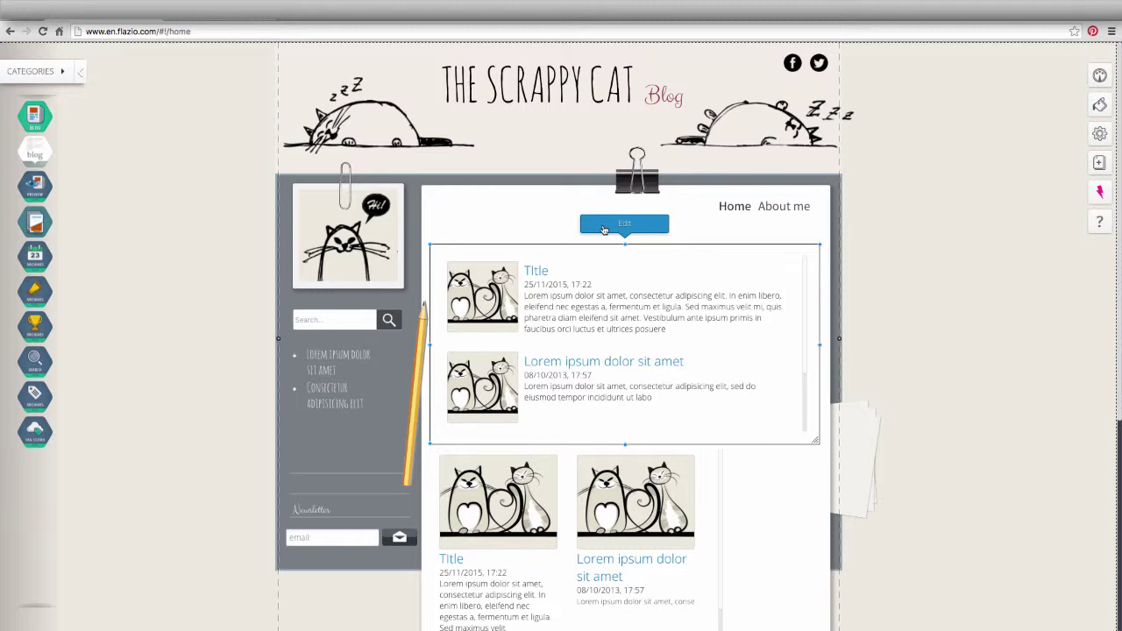
# - Open the blog list's options and review its font, background, date, post-count and sponsored settings
pyautogui.click(603, 229)
pyautogui.click(604, 226)
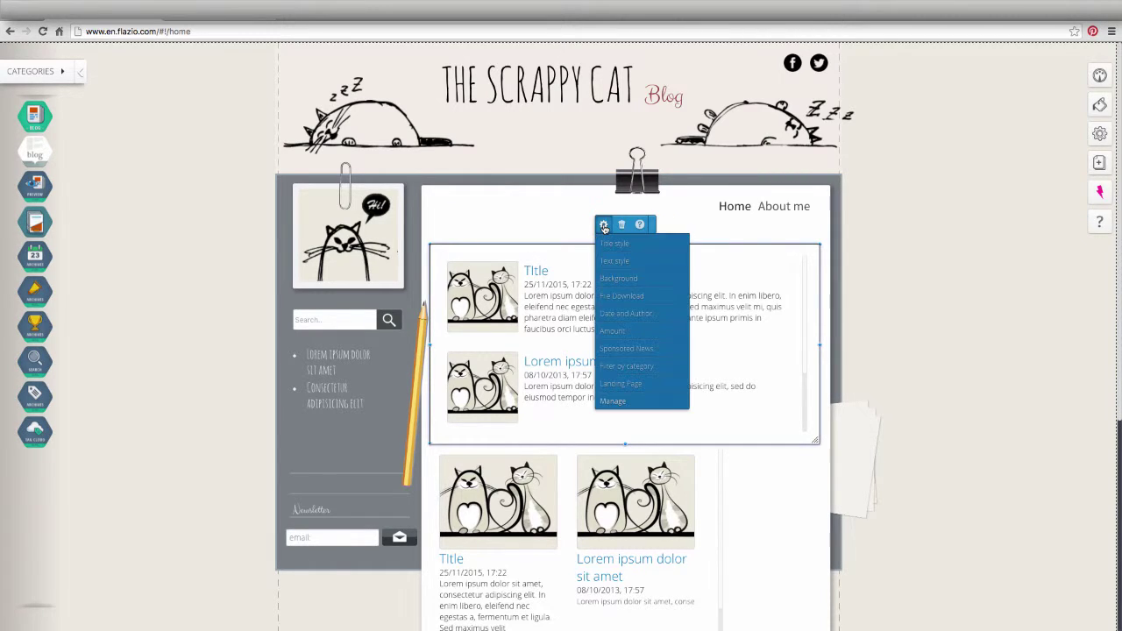
pyautogui.click(610, 245)
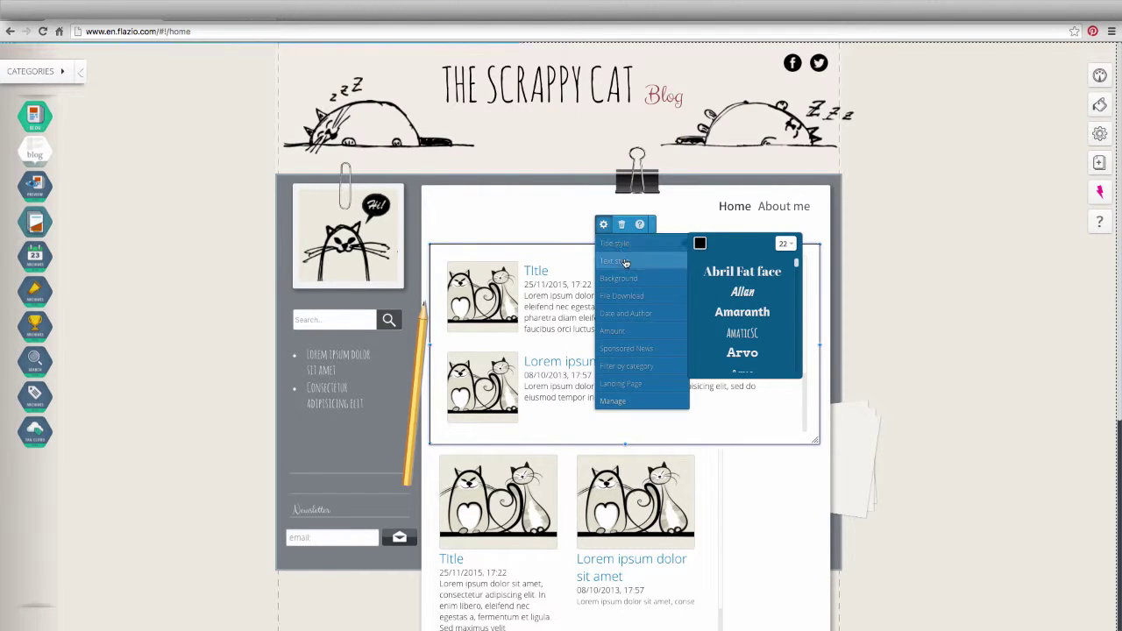
pyautogui.click(618, 261)
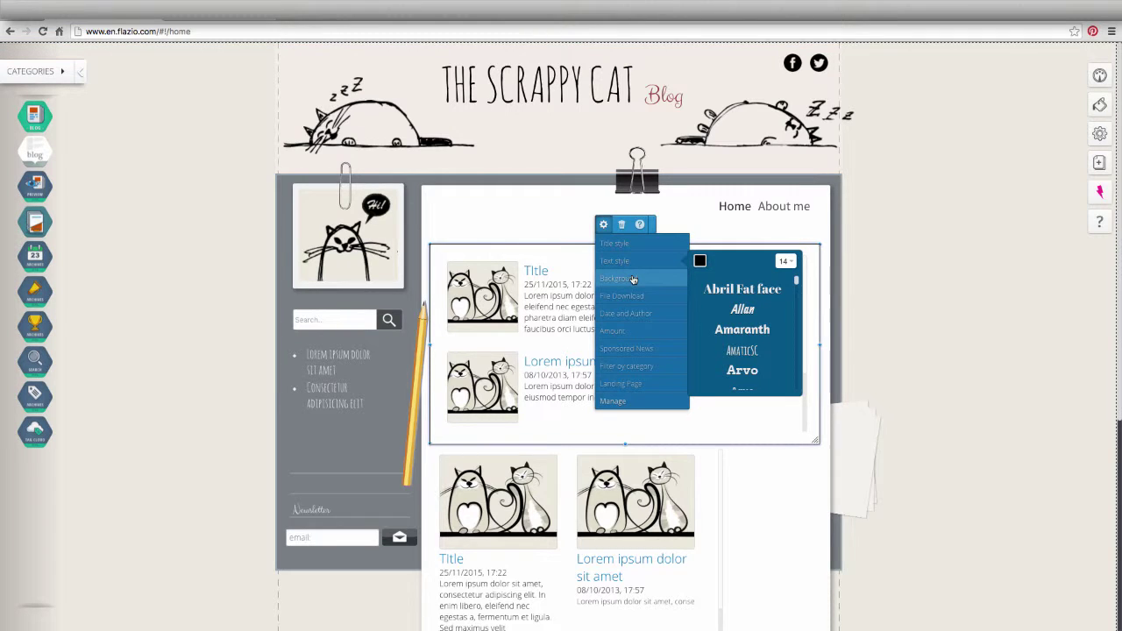
pyautogui.click(632, 277)
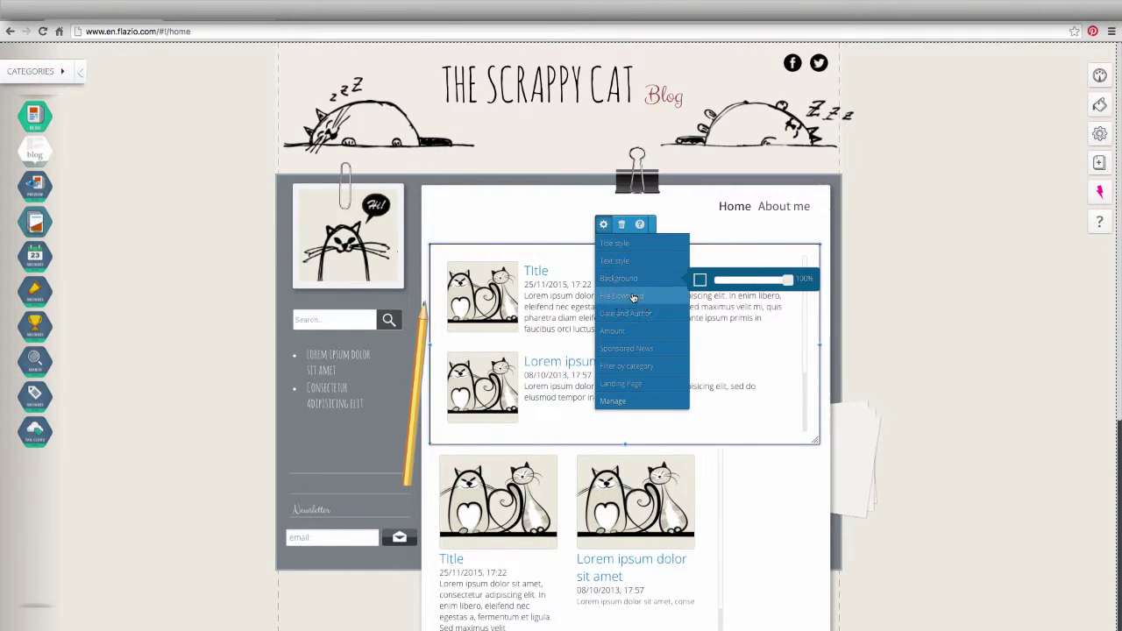
pyautogui.click(633, 298)
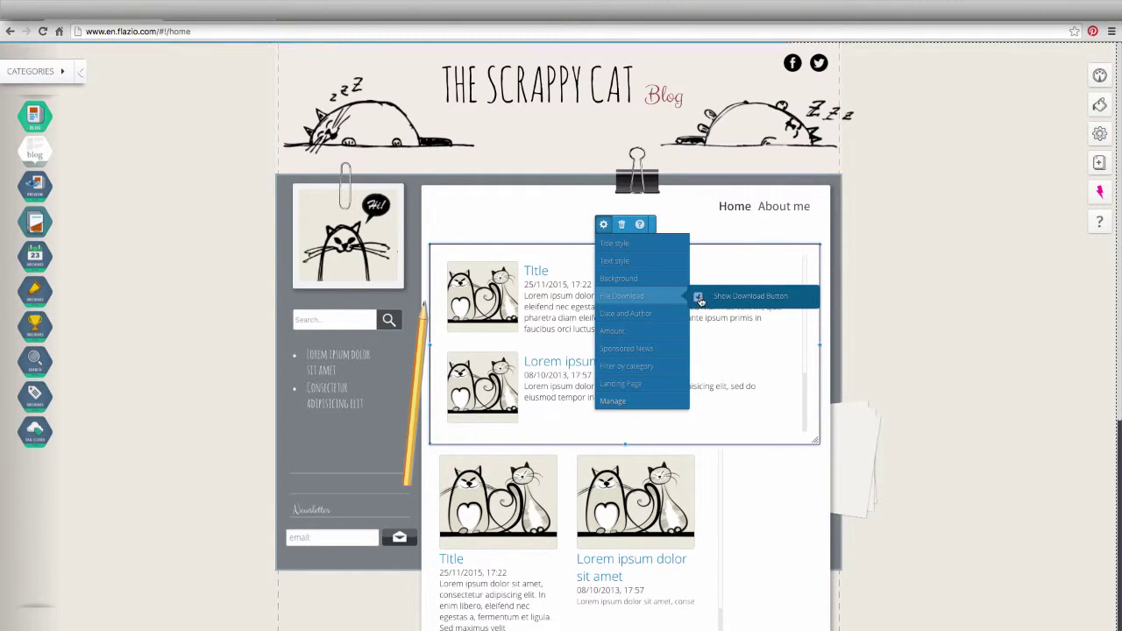
pyautogui.click(669, 315)
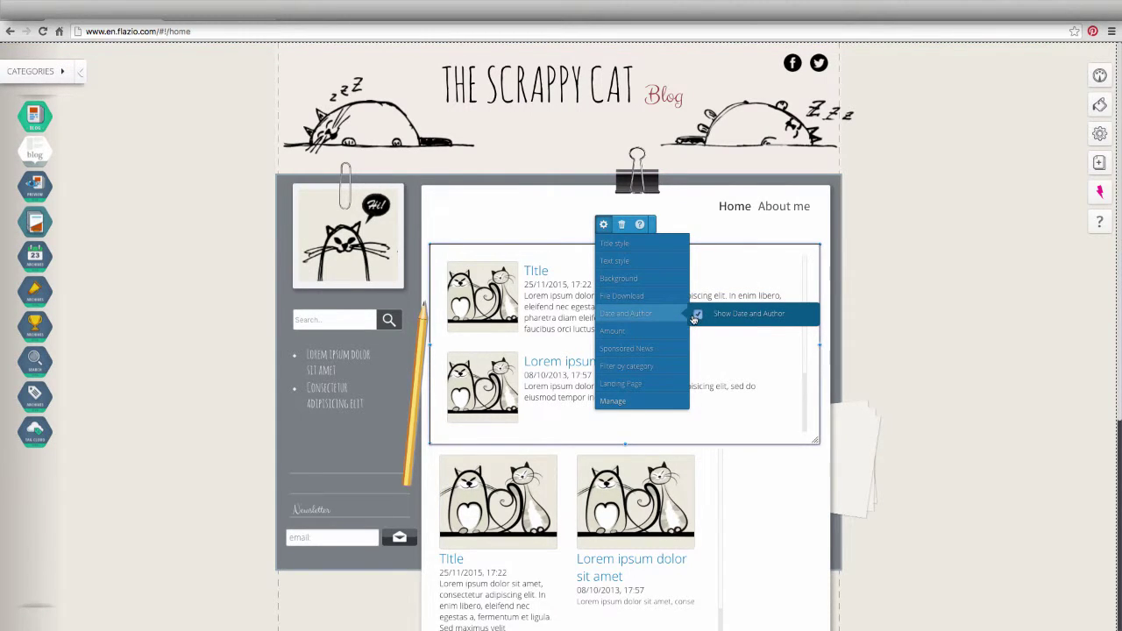
pyautogui.click(674, 333)
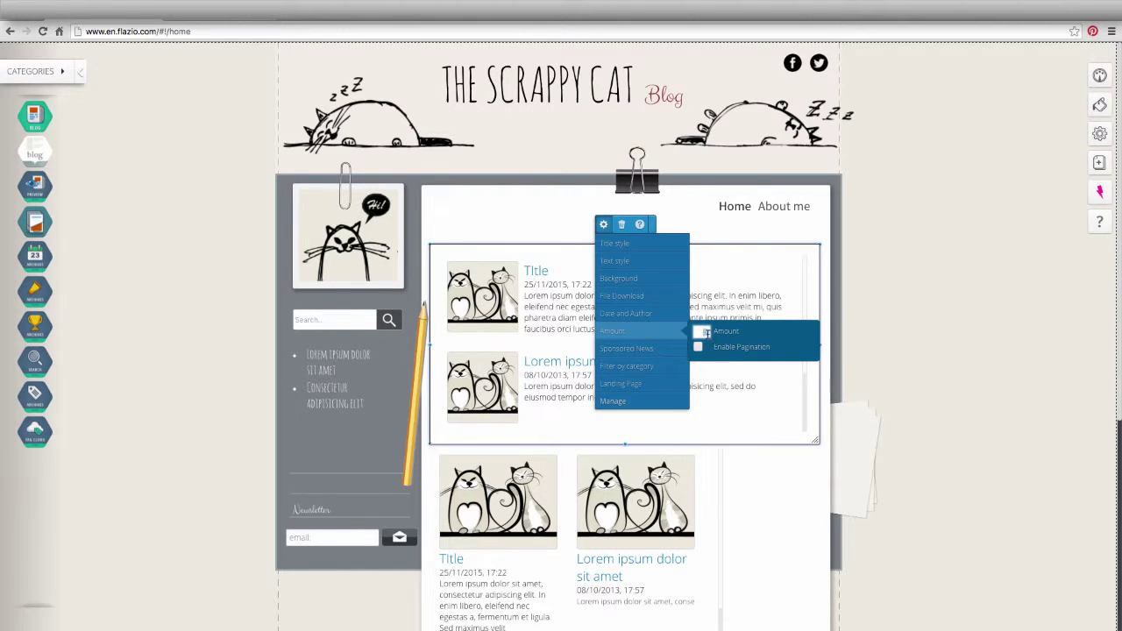
pyautogui.click(669, 337)
pyautogui.click(669, 350)
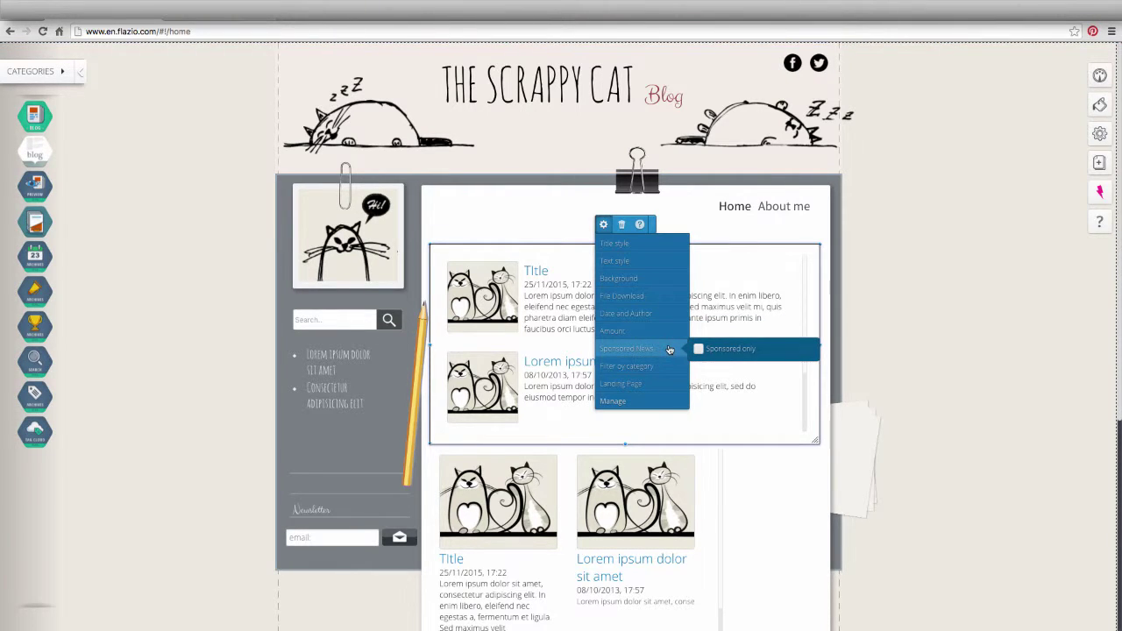
# - Restrict the blog list to the News category only, leaving Tecnologia unticked
pyautogui.click(668, 369)
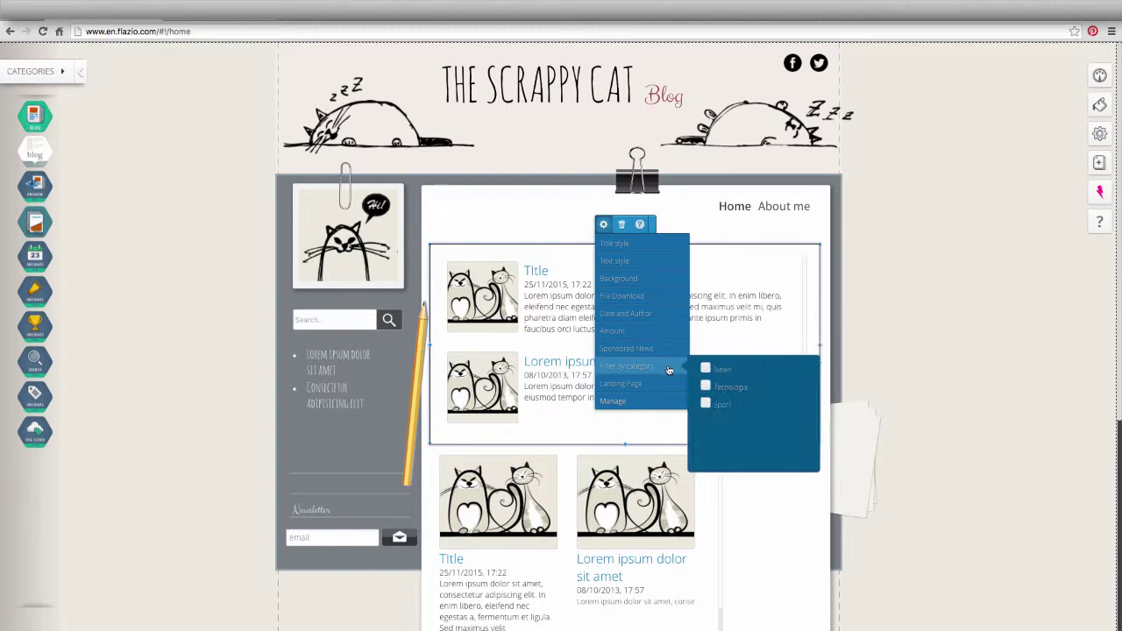
pyautogui.click(704, 368)
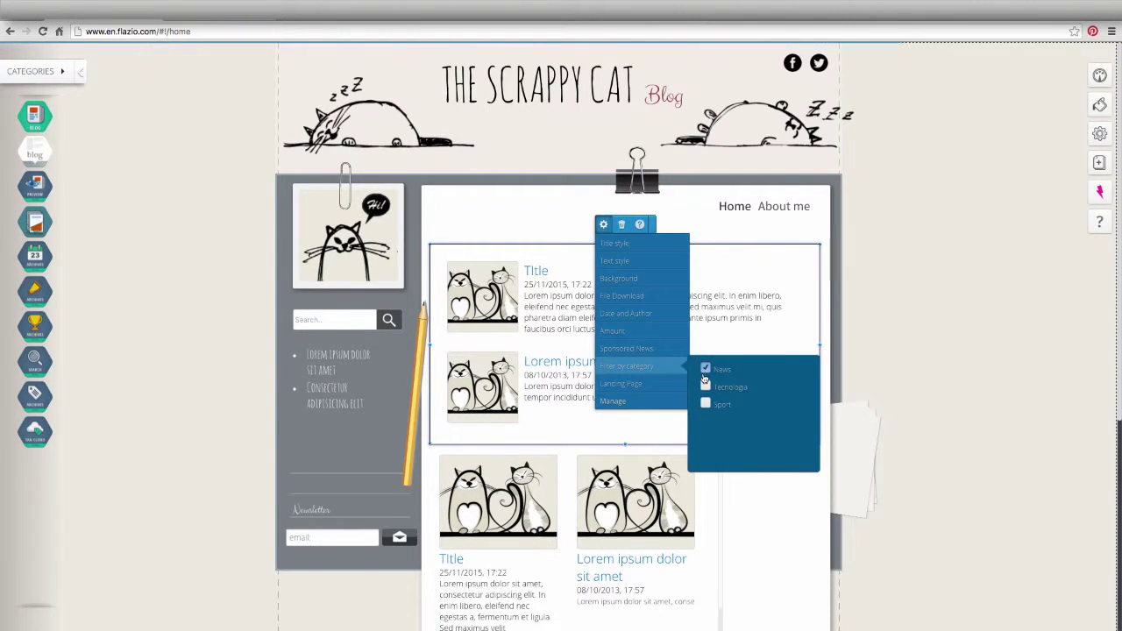
pyautogui.click(706, 386)
pyautogui.click(705, 387)
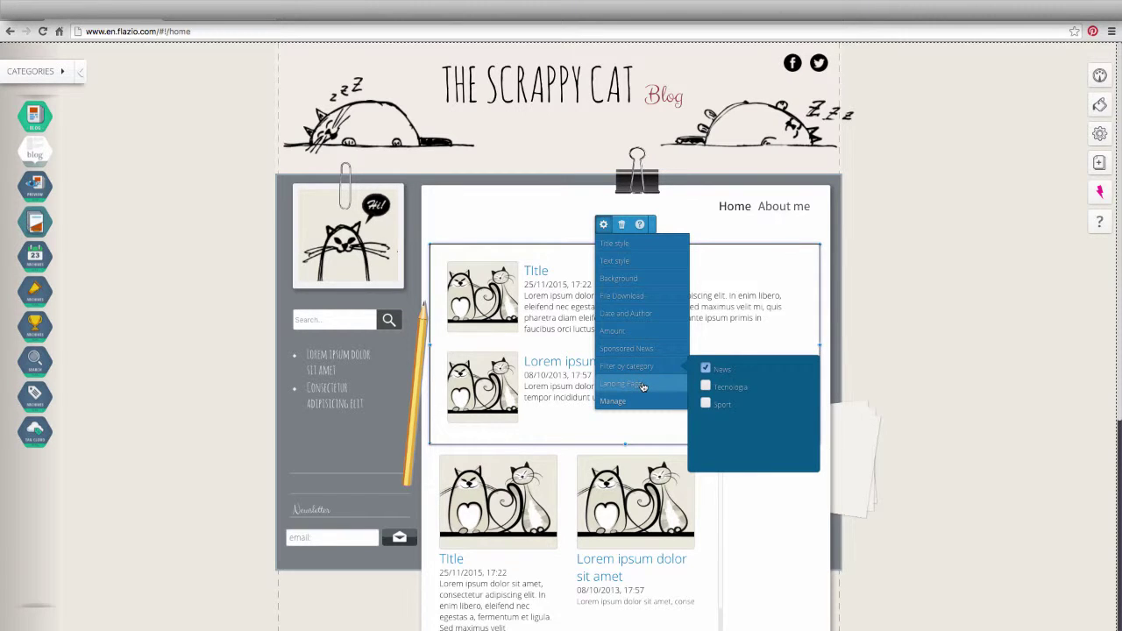
# - Set the posts' landing page to home and bring up the News Manager
pyautogui.moveTo(642, 387)
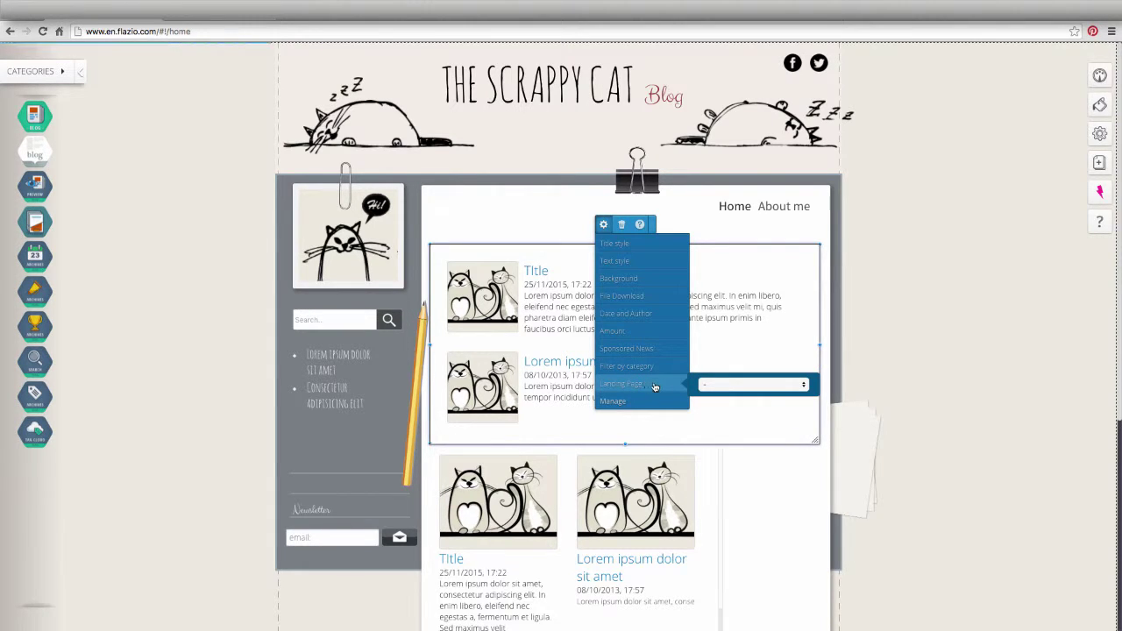
pyautogui.click(708, 385)
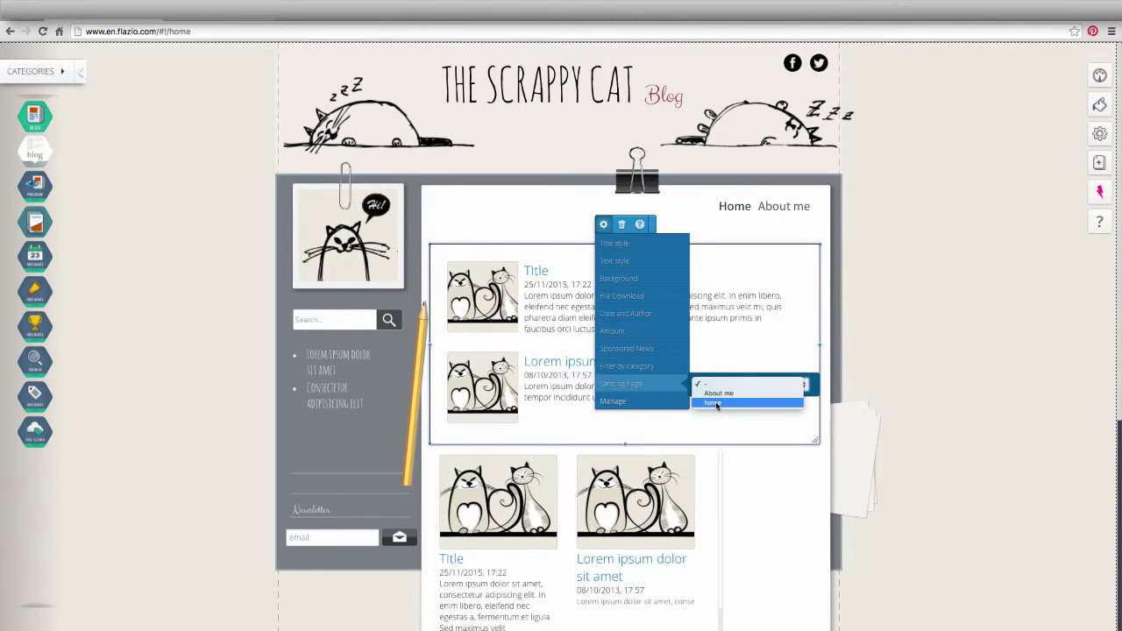
pyautogui.click(717, 403)
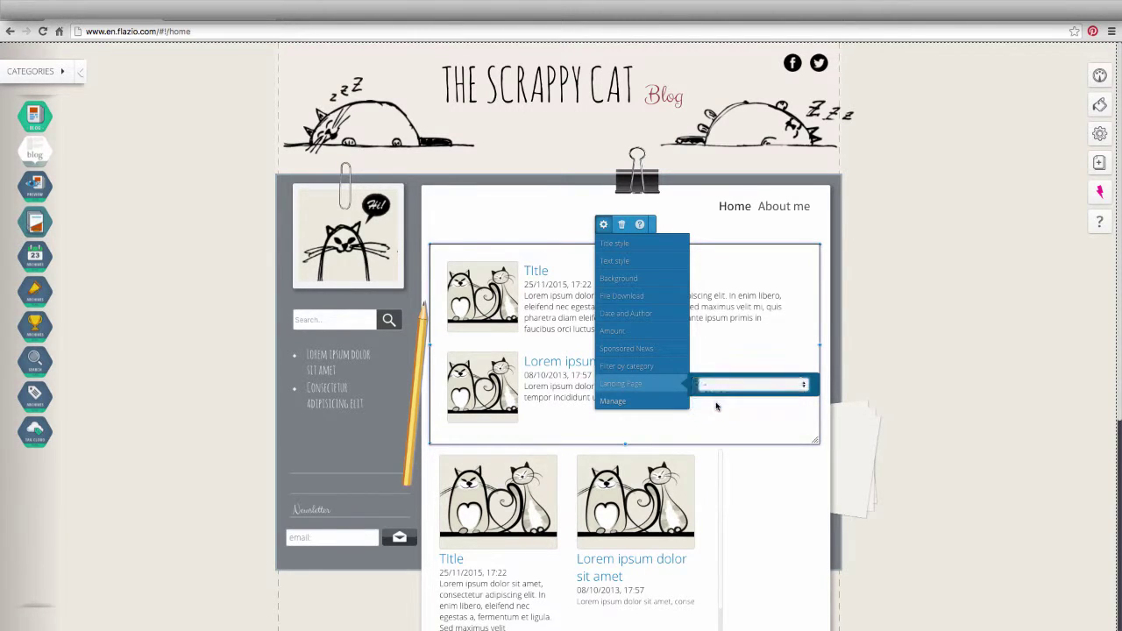
pyautogui.click(651, 401)
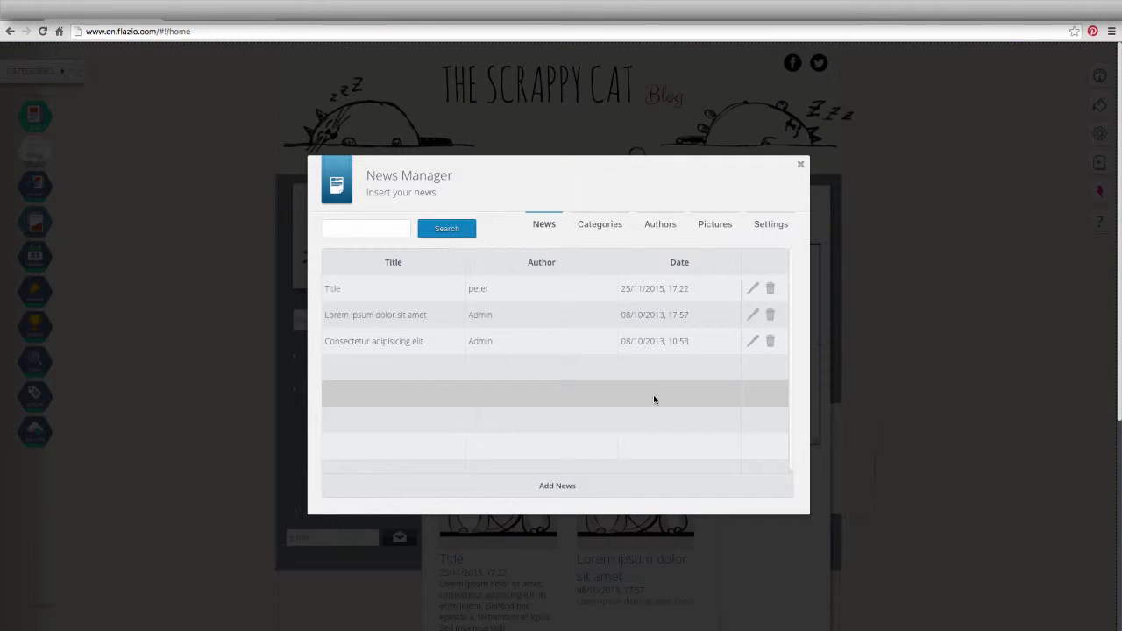
# - Close the News Manager after checking its three listed articles
pyautogui.click(801, 168)
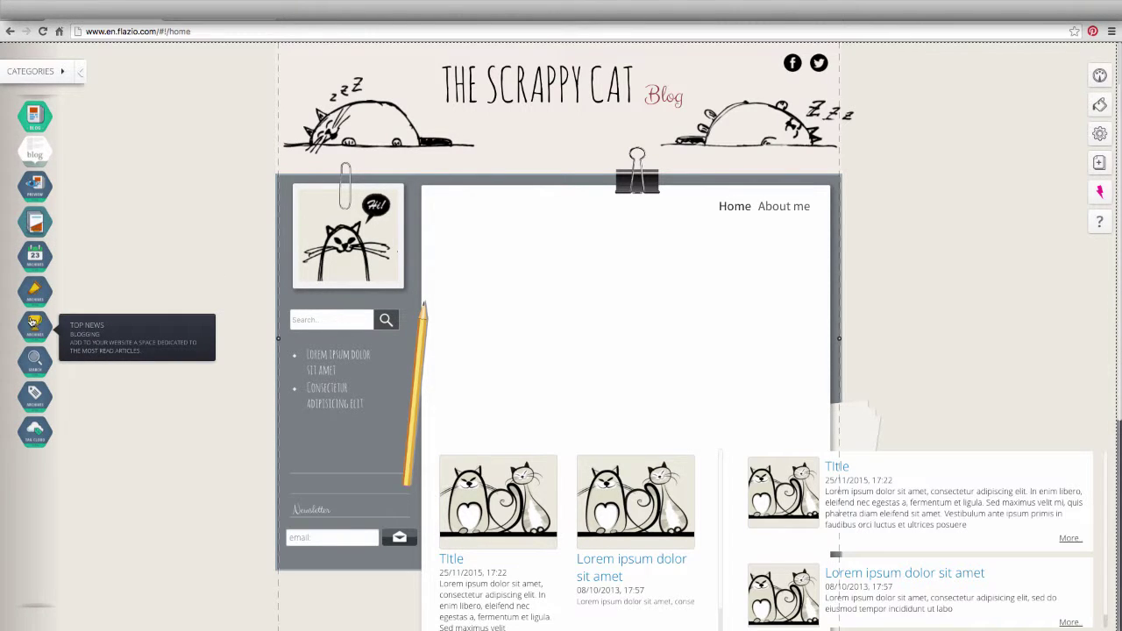
# - Add Archives and Top News lists side by side in the content area, with the search box above
pyautogui.moveTo(32, 293)
pyautogui.mouseDown()
pyautogui.moveTo(316, 314)
pyautogui.moveTo(434, 274)
pyautogui.moveTo(423, 282)
pyautogui.mouseUp()
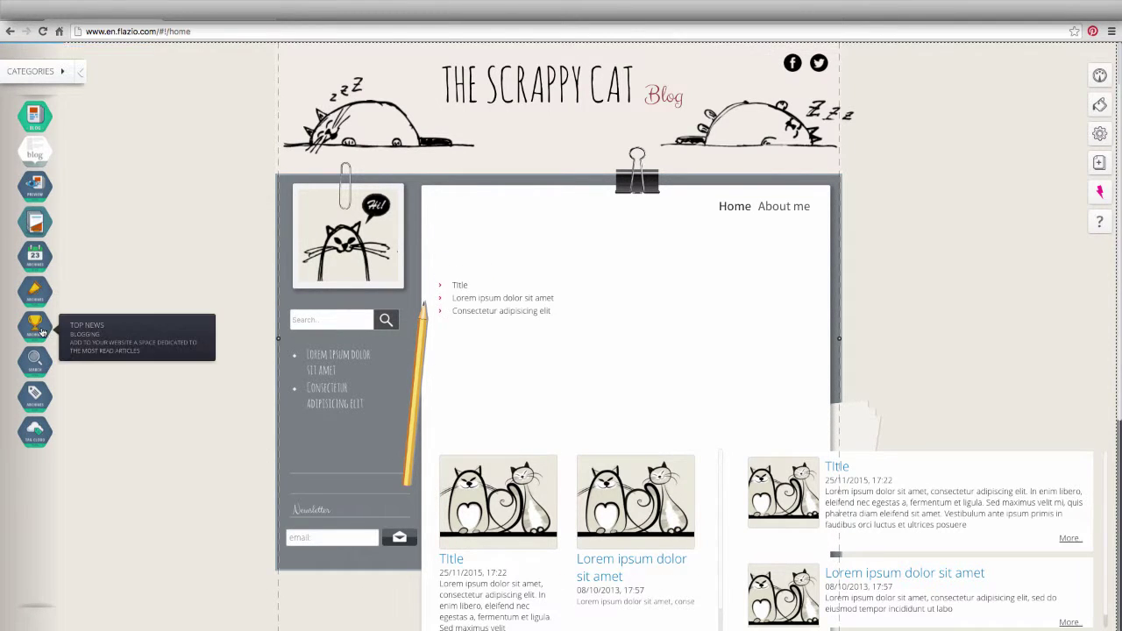
pyautogui.moveTo(39, 331); pyautogui.dragTo(651, 306)
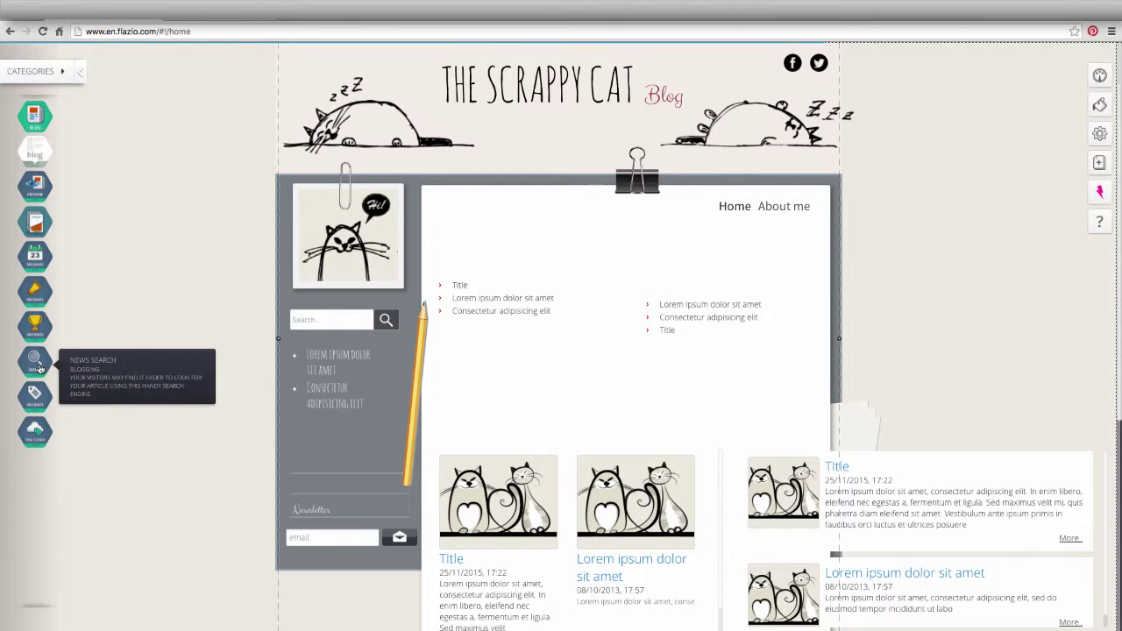
pyautogui.moveTo(344, 332); pyautogui.dragTo(486, 242)
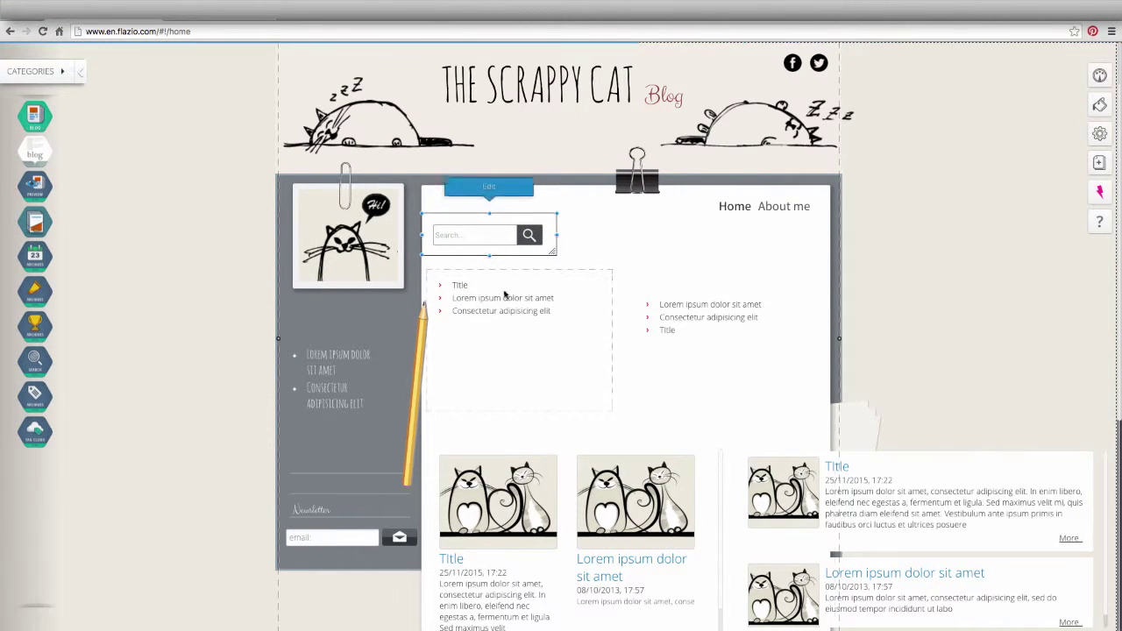
pyautogui.moveTo(679, 321); pyautogui.dragTo(637, 300)
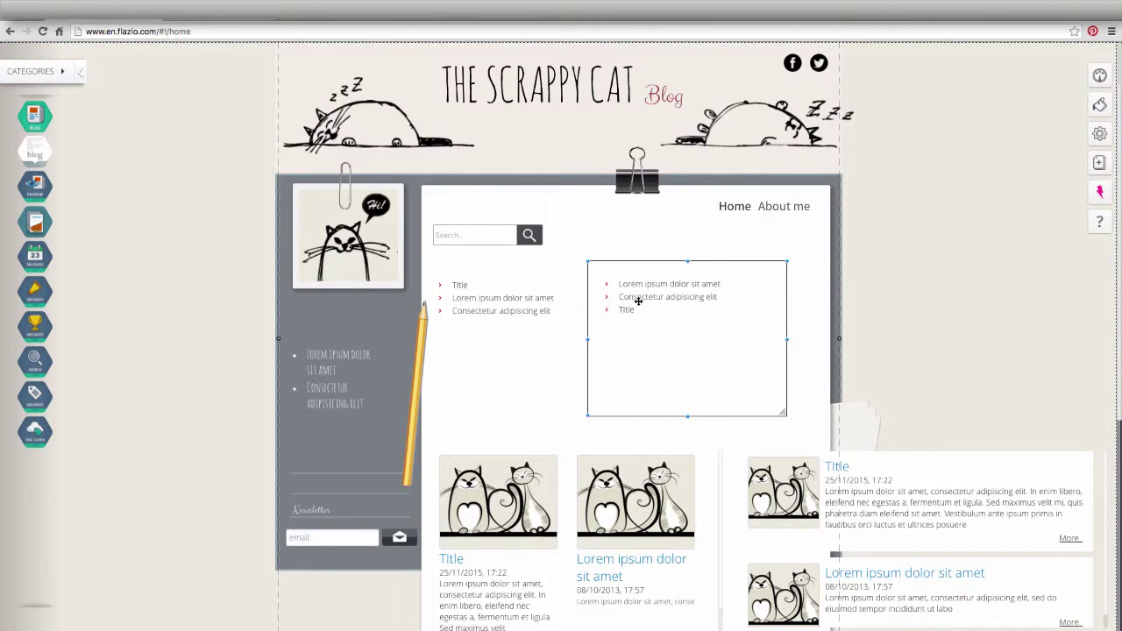
pyautogui.click(804, 310)
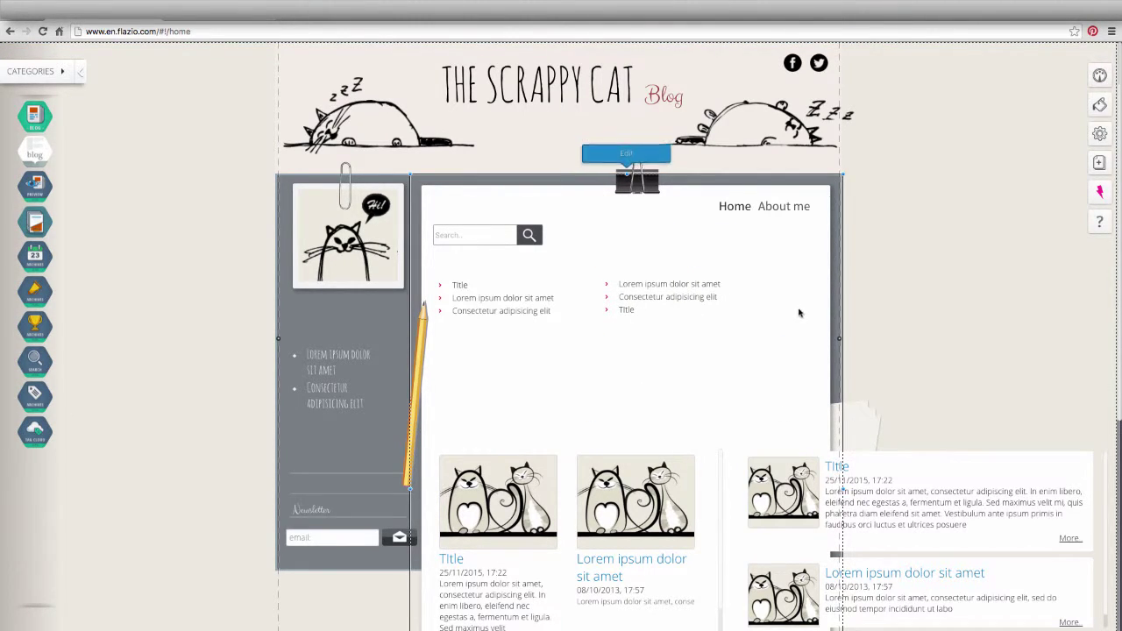